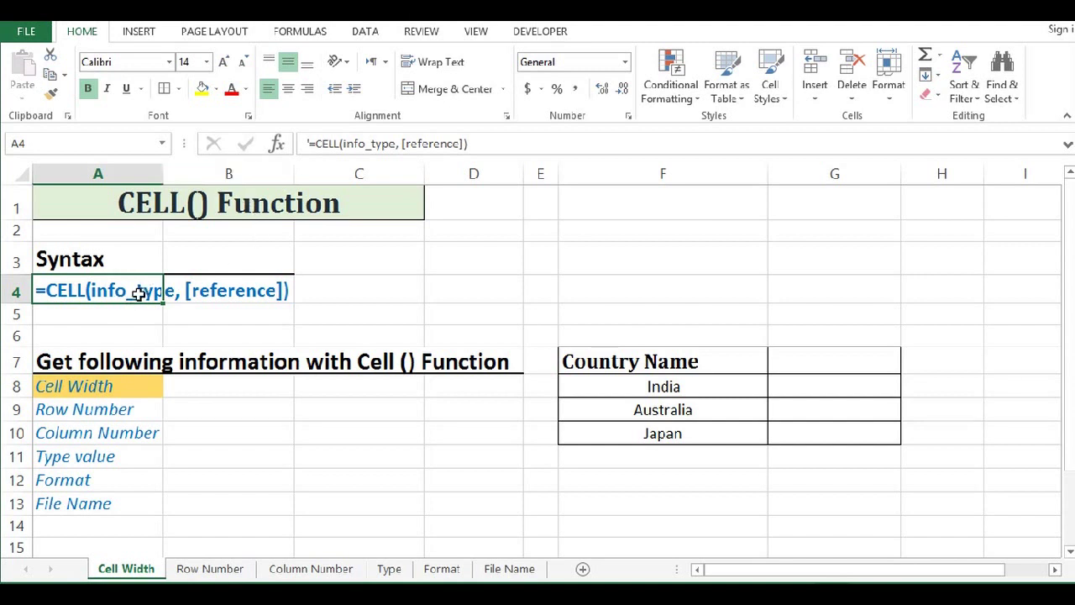
Enter =CELL("width",F8) in G8 beside India, returning 26.
{"action": "left_click", "coordinate": [186, 389]}
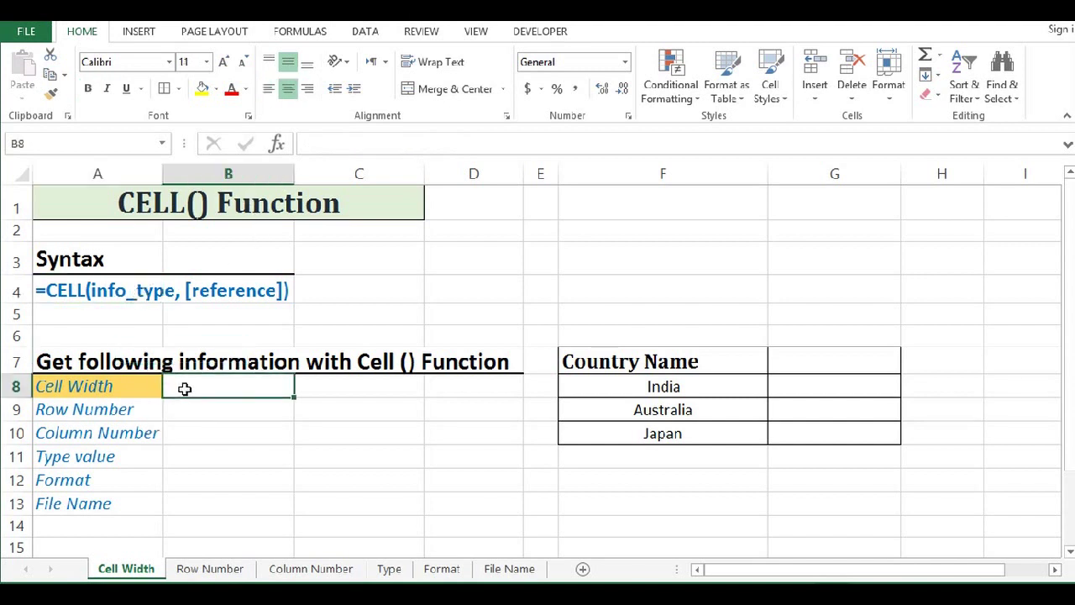
{"action": "left_click", "coordinate": [127, 386]}
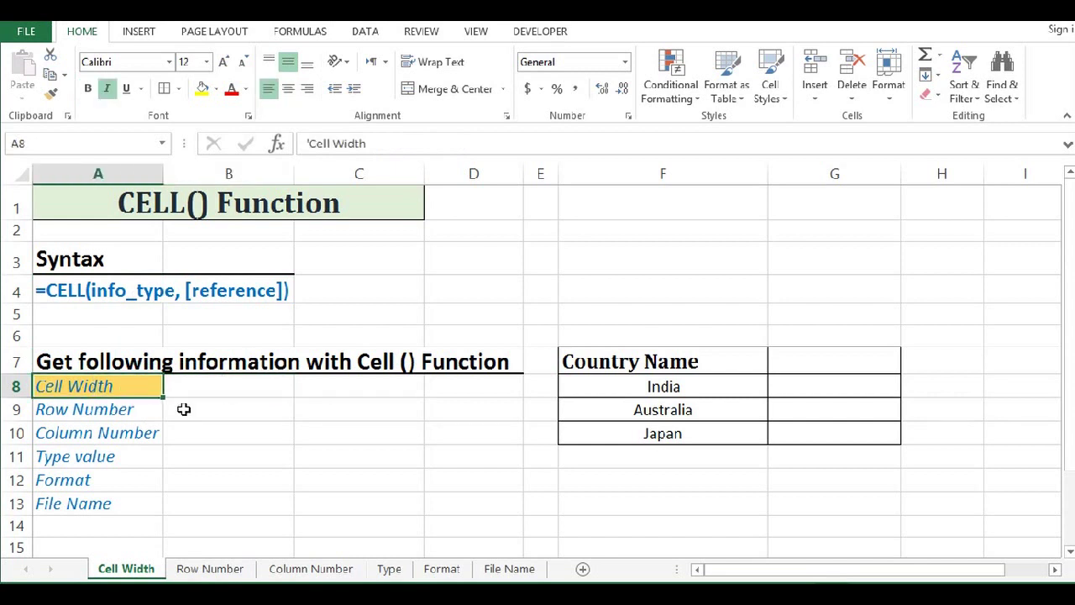
{"action": "left_click", "coordinate": [858, 399]}
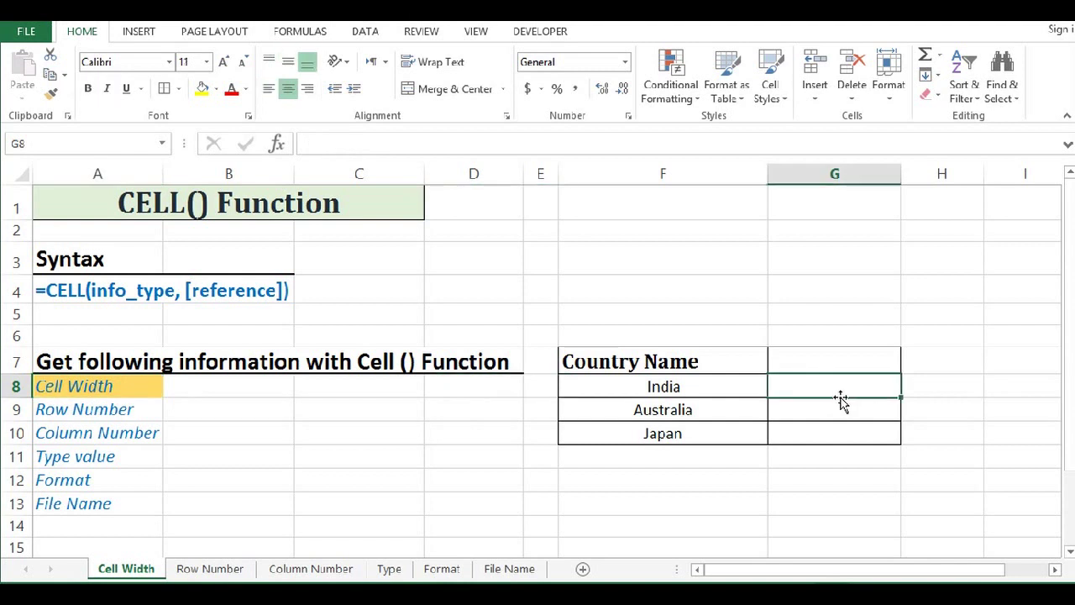
{"action": "type", "text": "=c"}
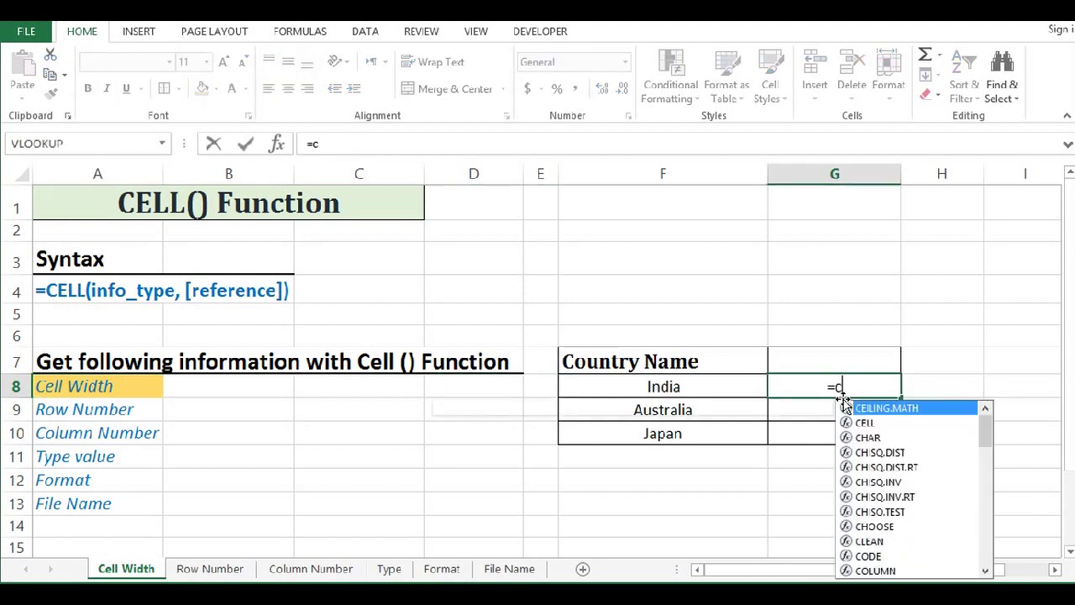
{"action": "type", "text": "ell("}
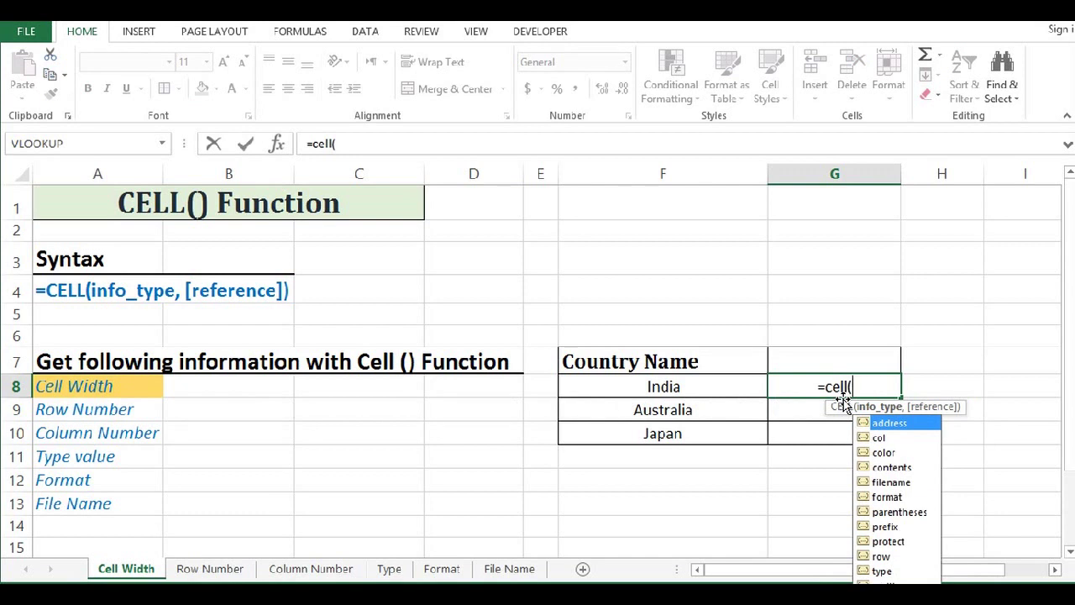
{"action": "type", "text": "\""}
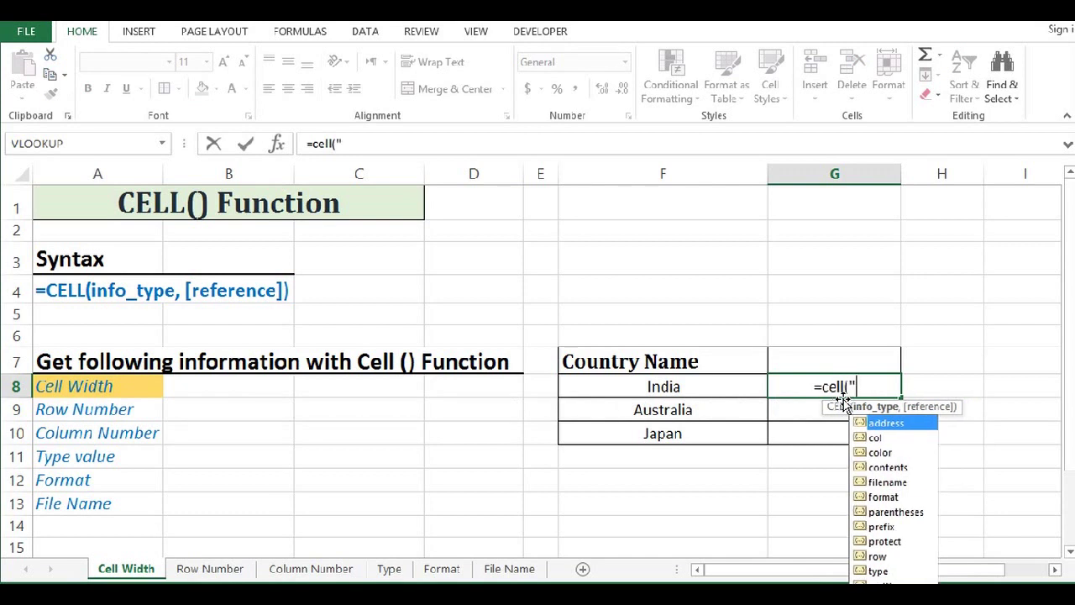
{"action": "type", "text": "wi"}
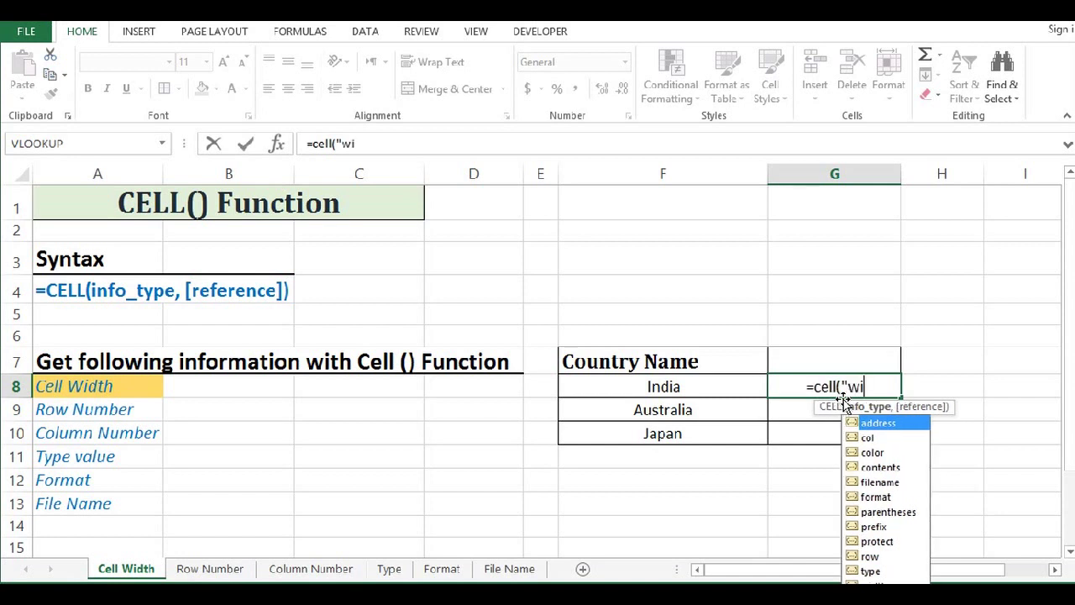
{"action": "type", "text": "dth"}
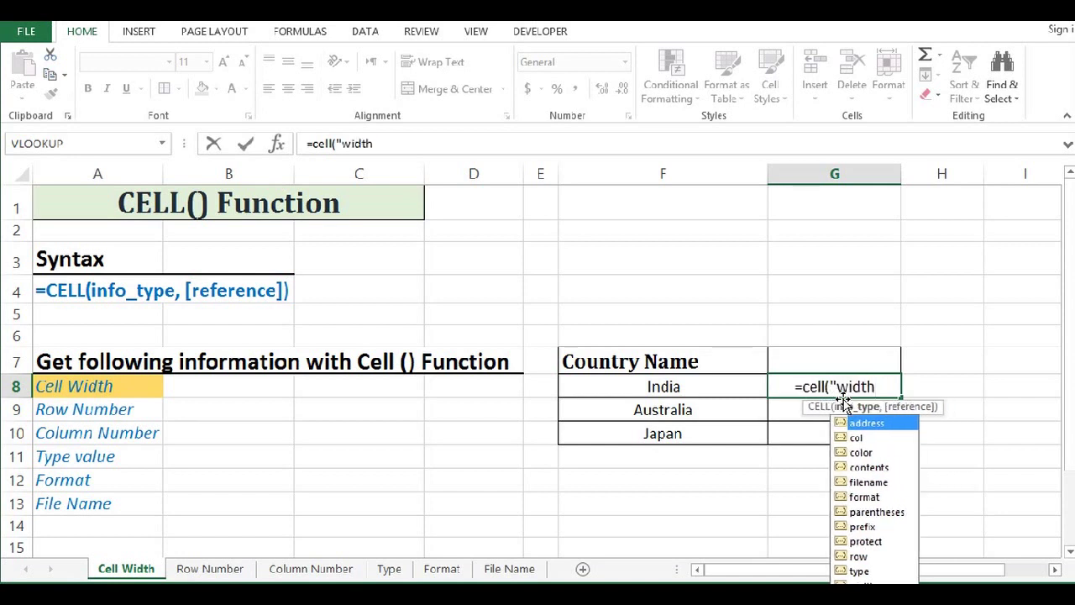
{"action": "type", "text": "\","}
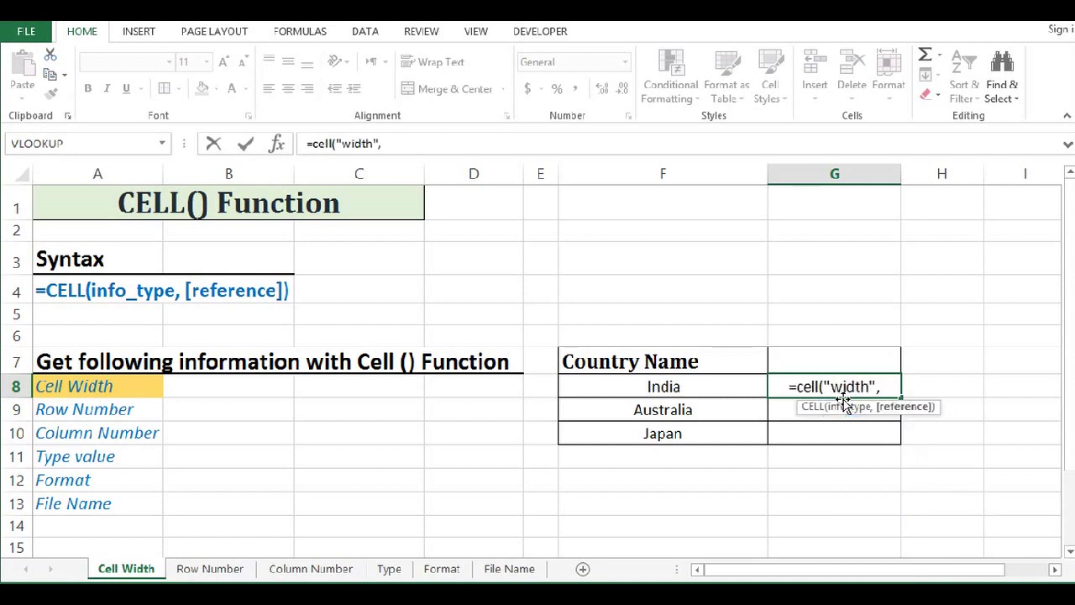
{"action": "left_click", "coordinate": [712, 393]}
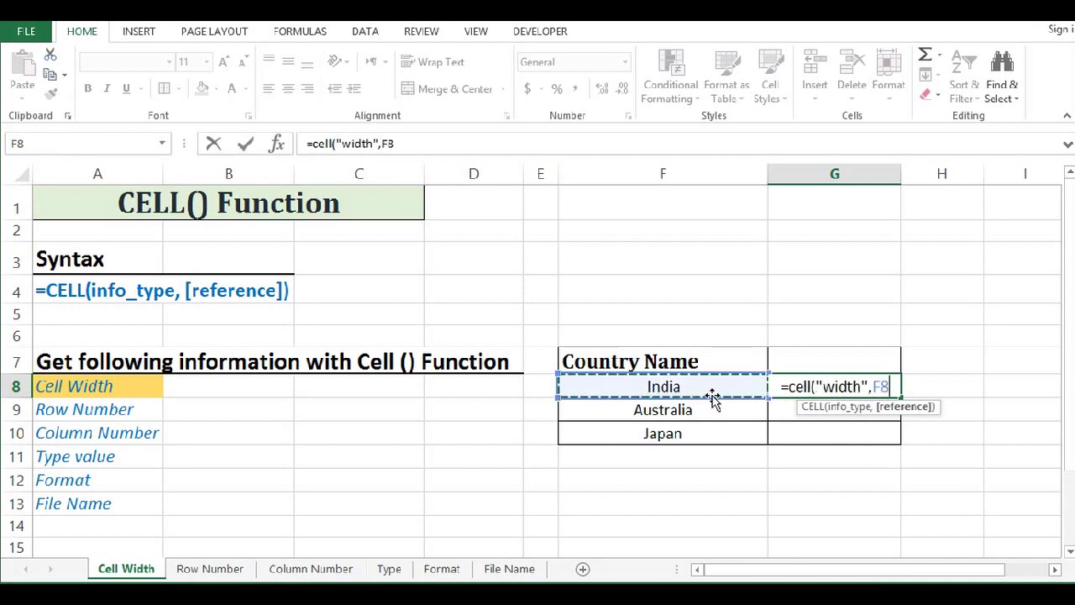
{"action": "type", "text": ")"}
{"action": "key", "text": "Return"}
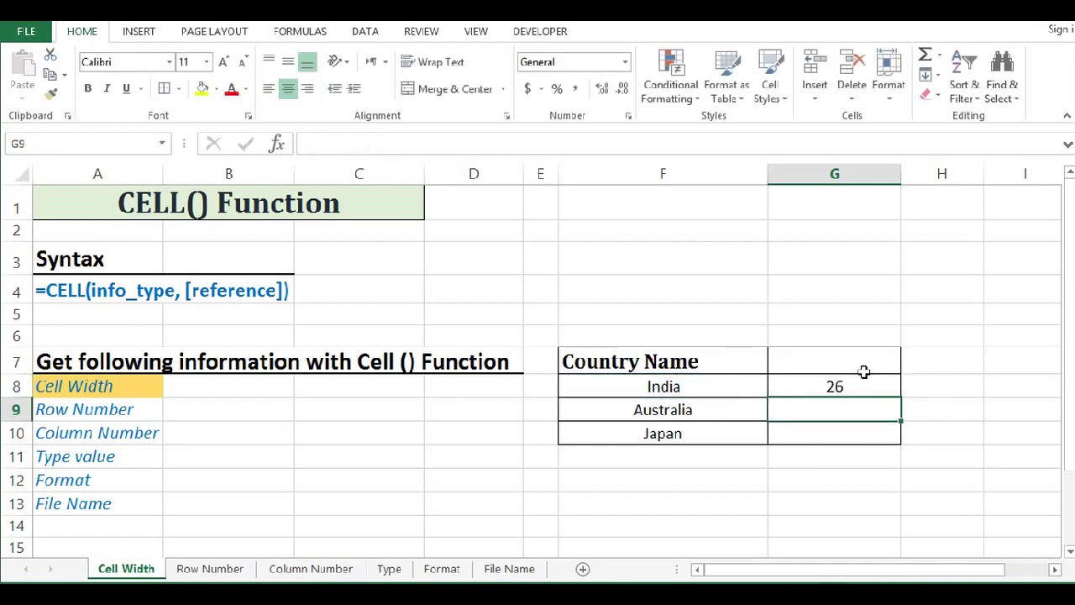
Fill the width formula from G8 down to G10 for Australia and Japan.
{"action": "left_click", "coordinate": [840, 386]}
{"action": "left_click", "coordinate": [699, 387]}
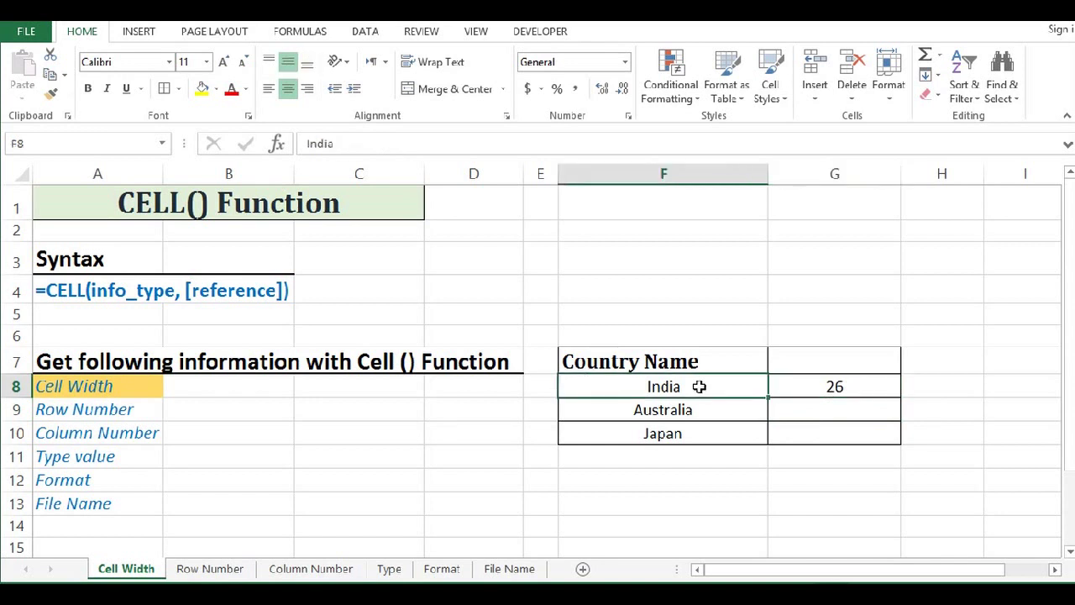
{"action": "left_click", "coordinate": [821, 388]}
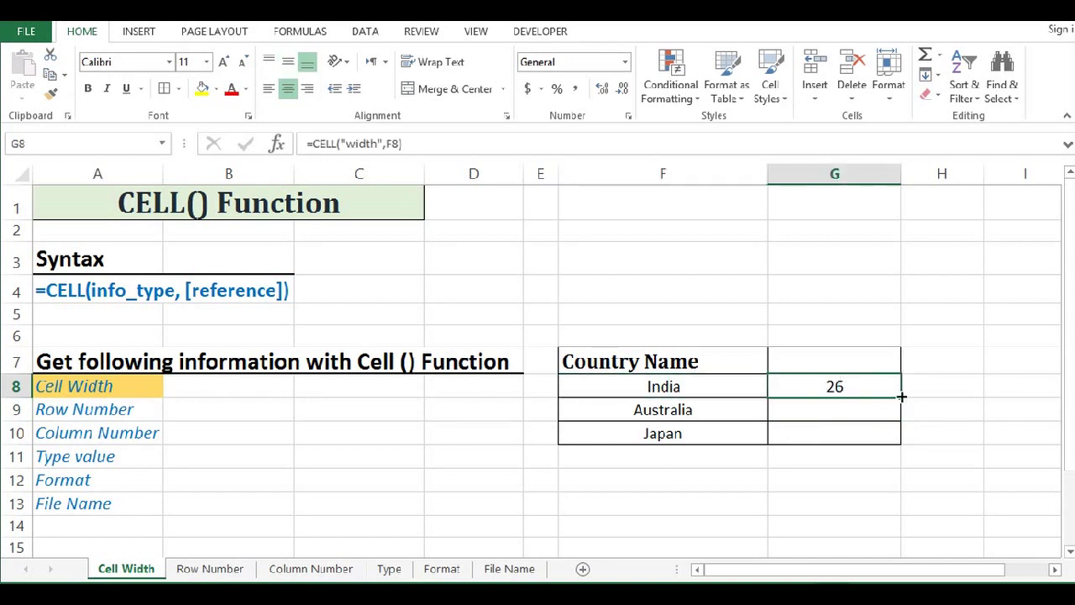
{"action": "left_click_drag", "start_coordinate": [901, 396], "coordinate": [901, 439]}
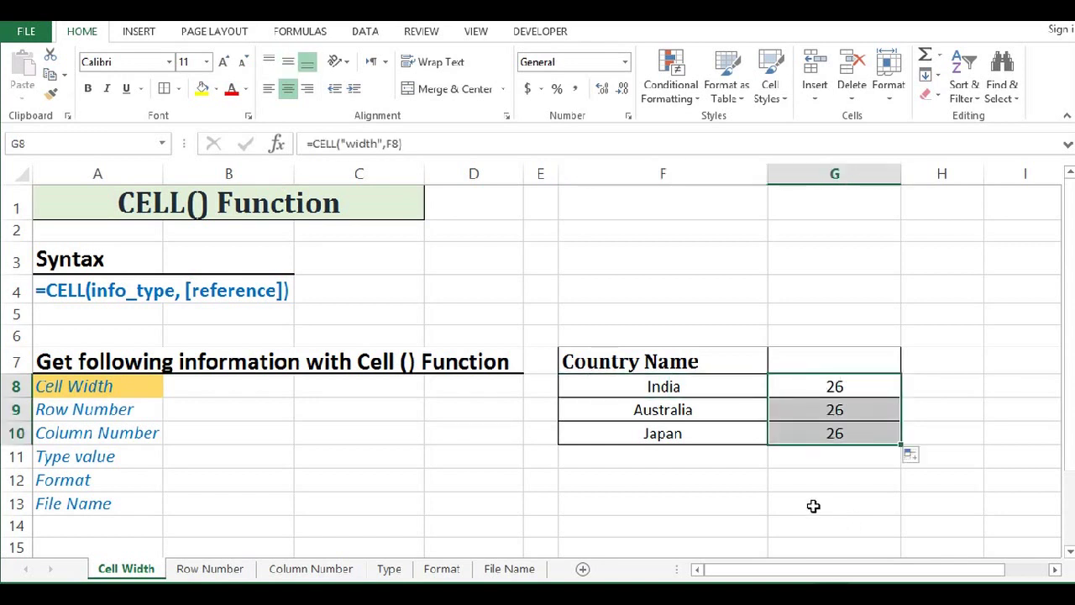
Narrow column F to about 21.71 and recalculate G8 so all widths show 21.
{"action": "left_click", "coordinate": [679, 171]}
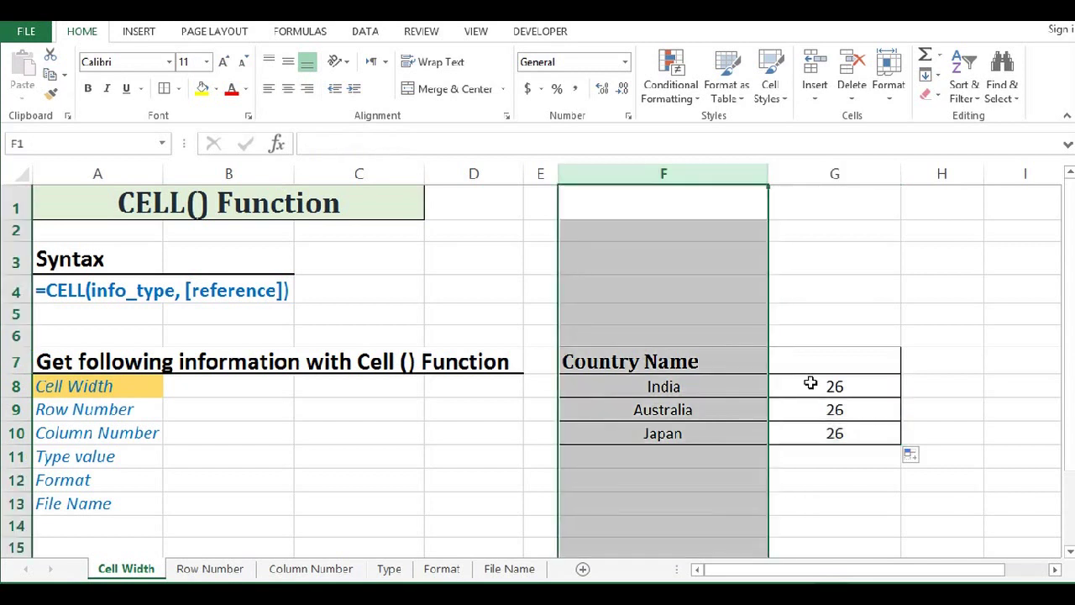
{"action": "left_click", "coordinate": [811, 383]}
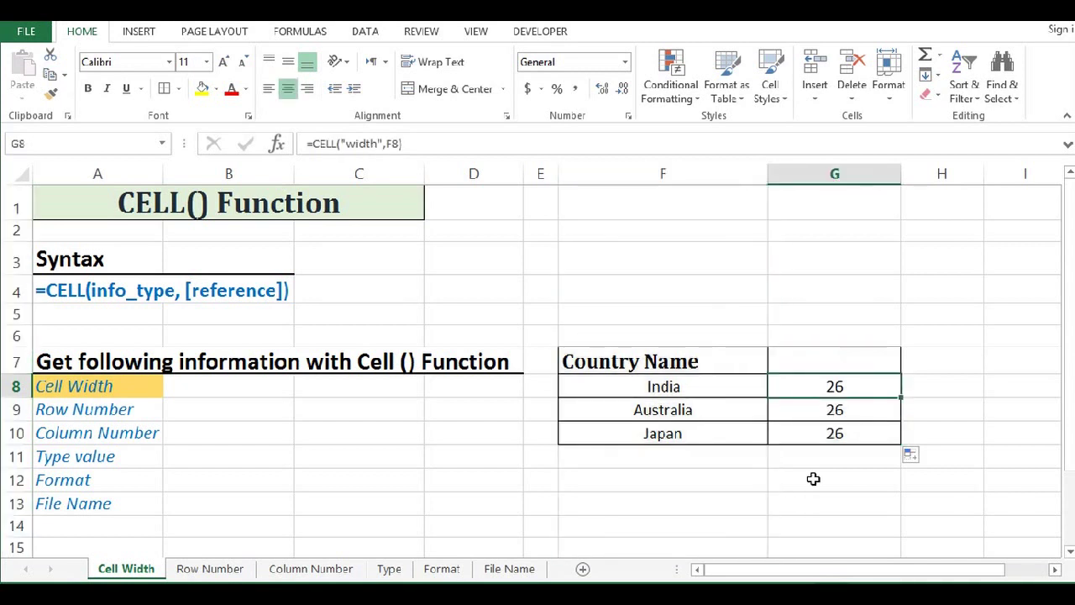
{"action": "left_click", "coordinate": [710, 174]}
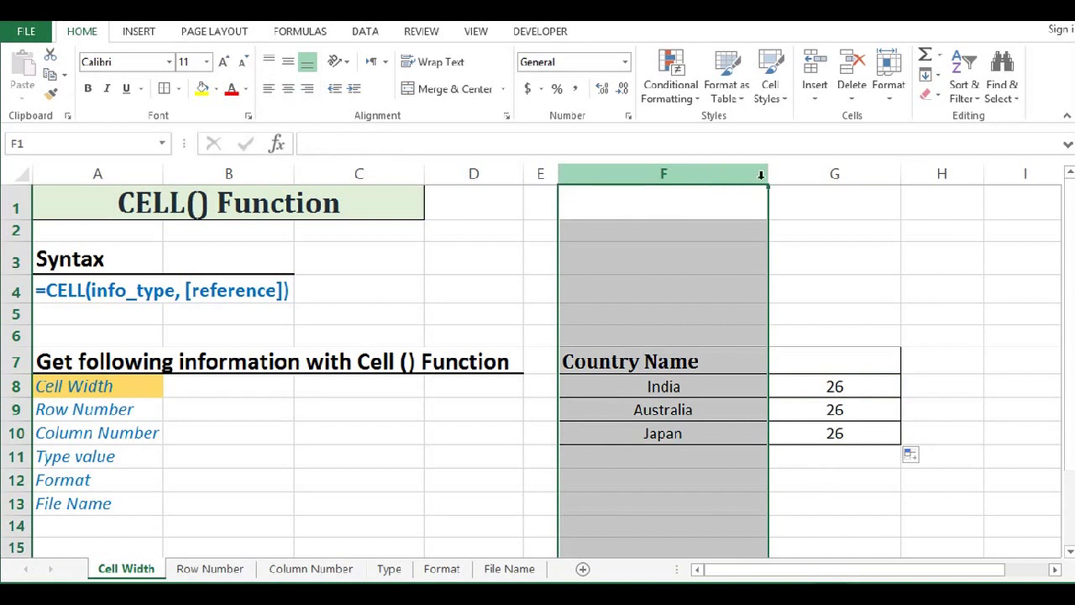
{"action": "left_click_drag", "start_coordinate": [767, 175], "coordinate": [727, 175]}
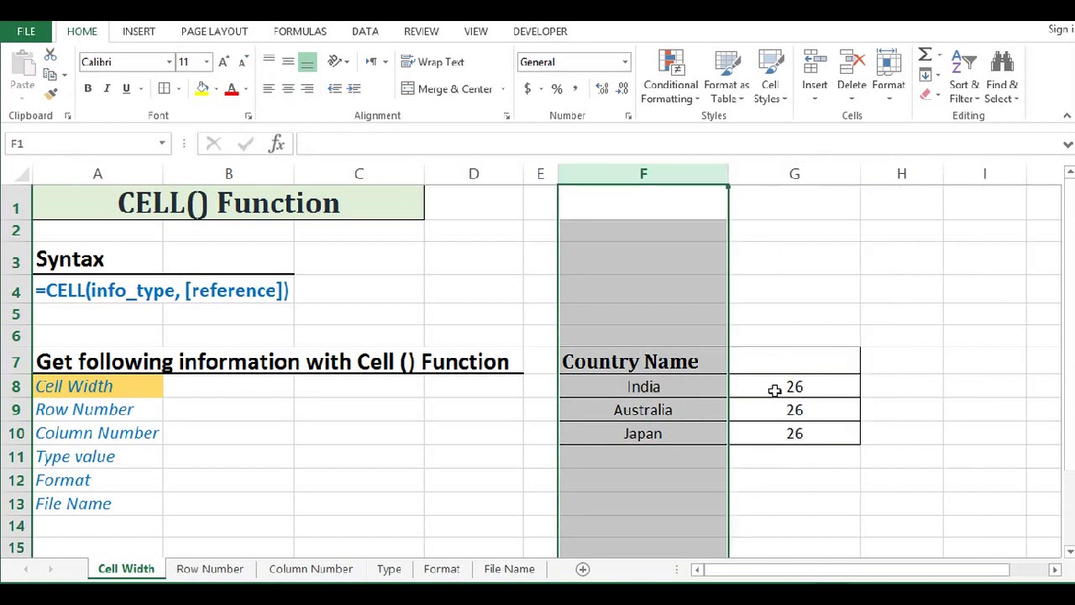
{"action": "left_click", "coordinate": [773, 389]}
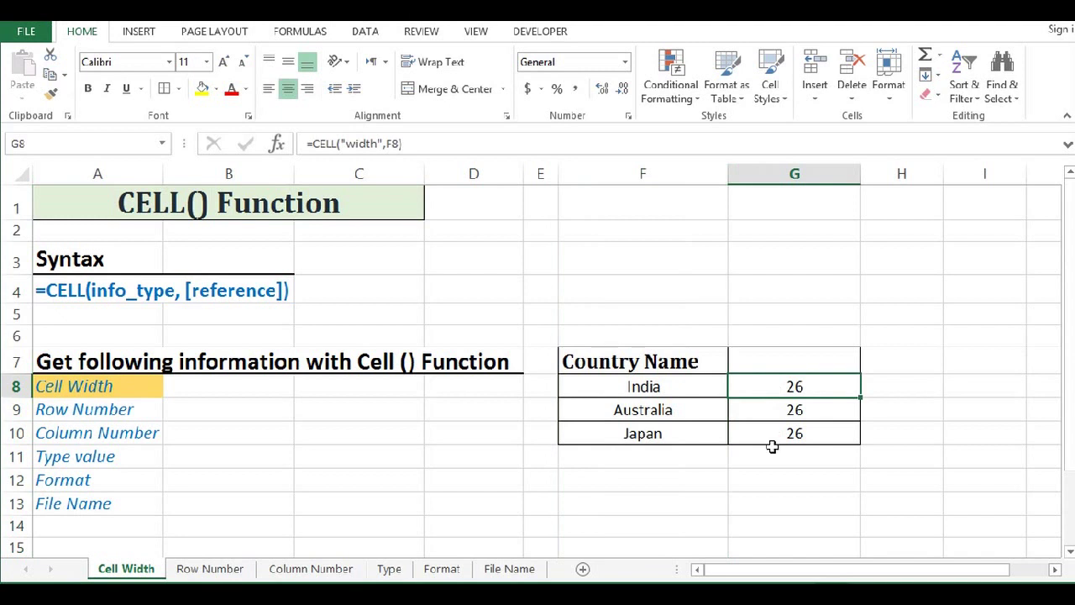
{"action": "key", "text": "F2"}
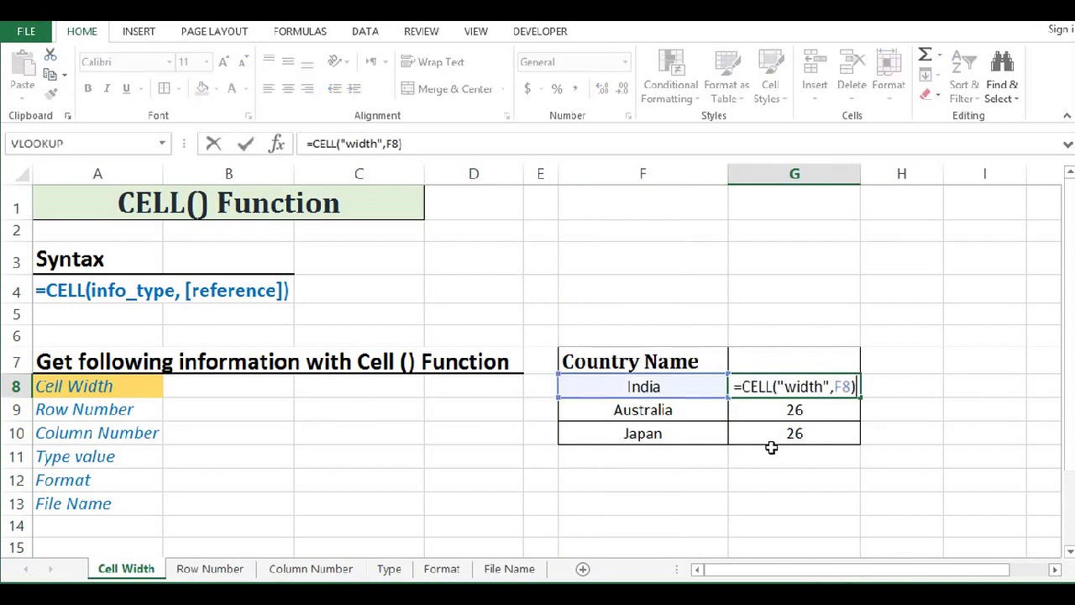
{"action": "key", "text": "Return"}
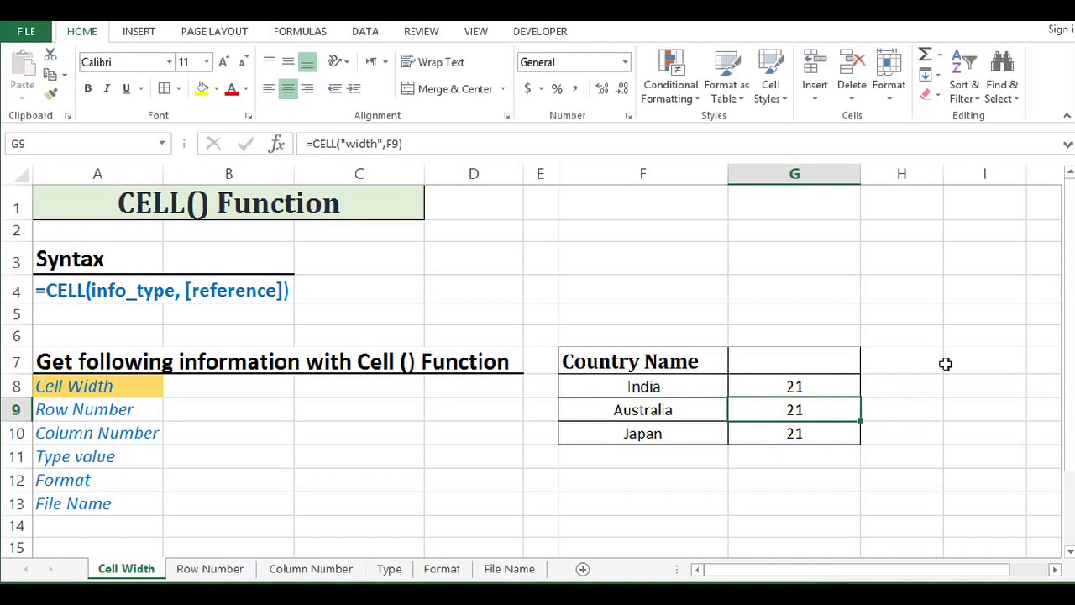
{"action": "left_click", "coordinate": [934, 371]}
{"action": "left_click_drag", "start_coordinate": [808, 389], "coordinate": [810, 430]}
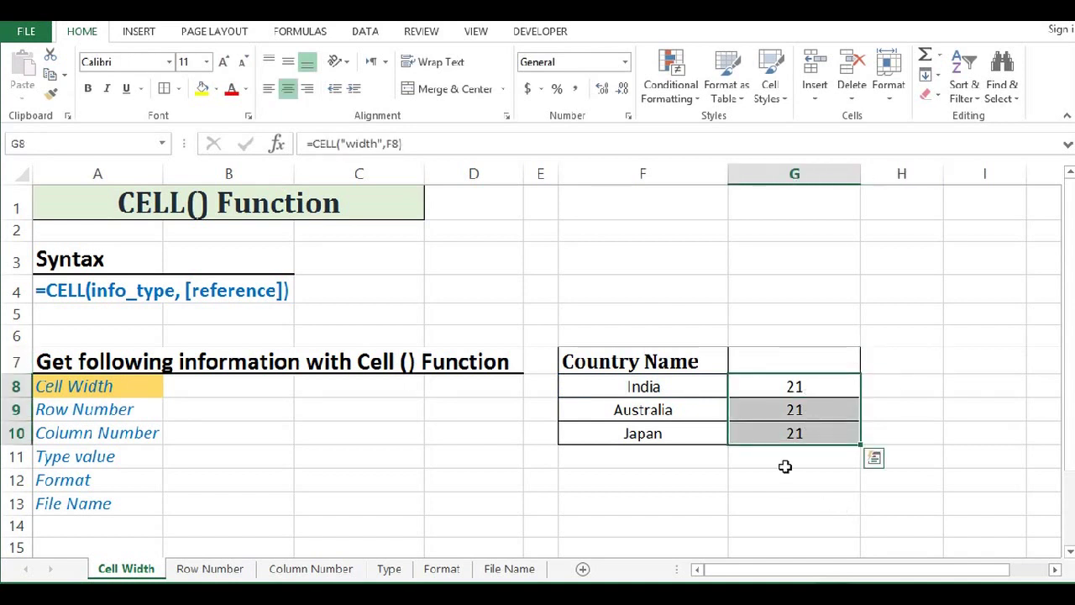
On the Row Number sheet, enter =CELL("row",F8) in G8.
{"action": "left_click", "coordinate": [812, 387]}
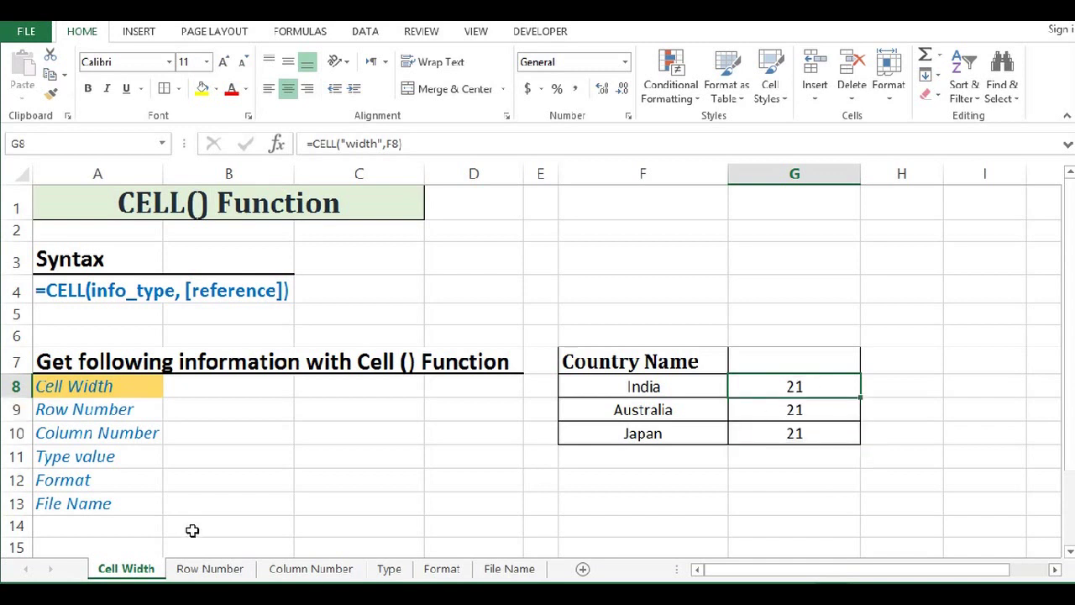
{"action": "left_click", "coordinate": [209, 568]}
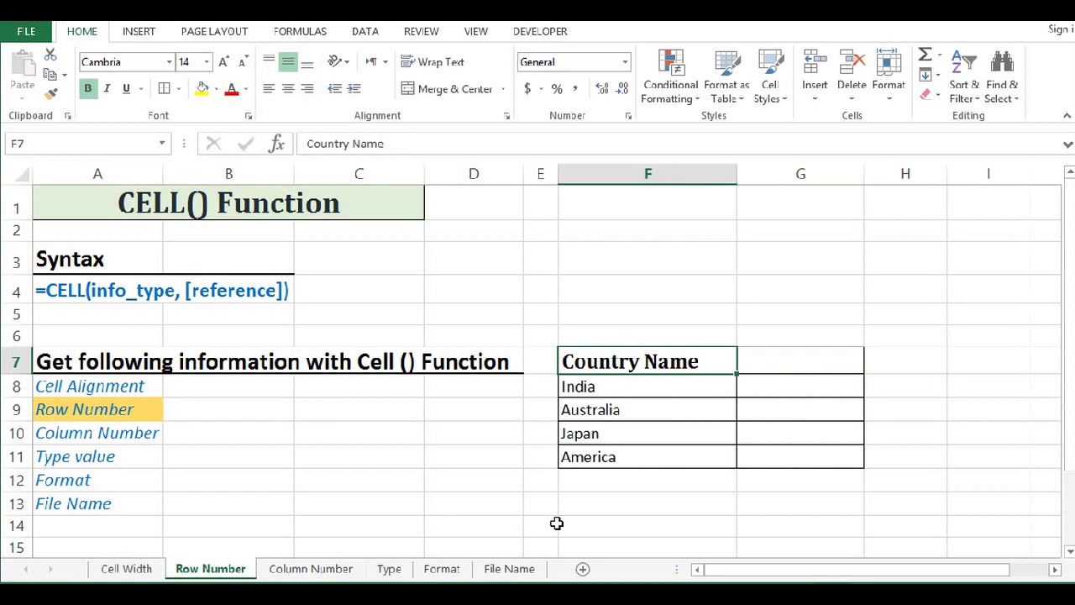
{"action": "left_click", "coordinate": [815, 384]}
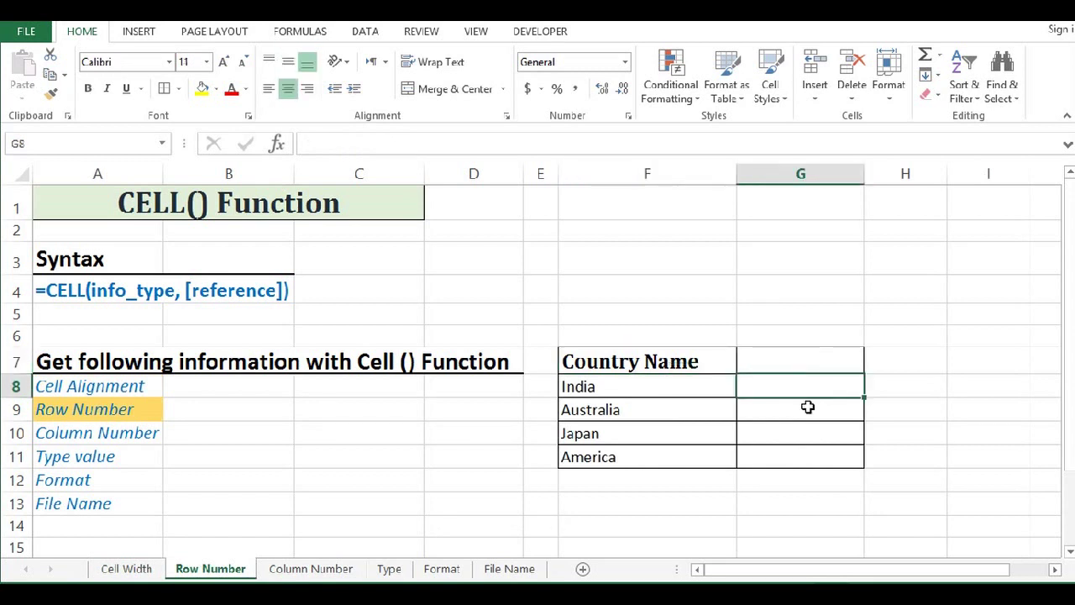
{"action": "type", "text": "="}
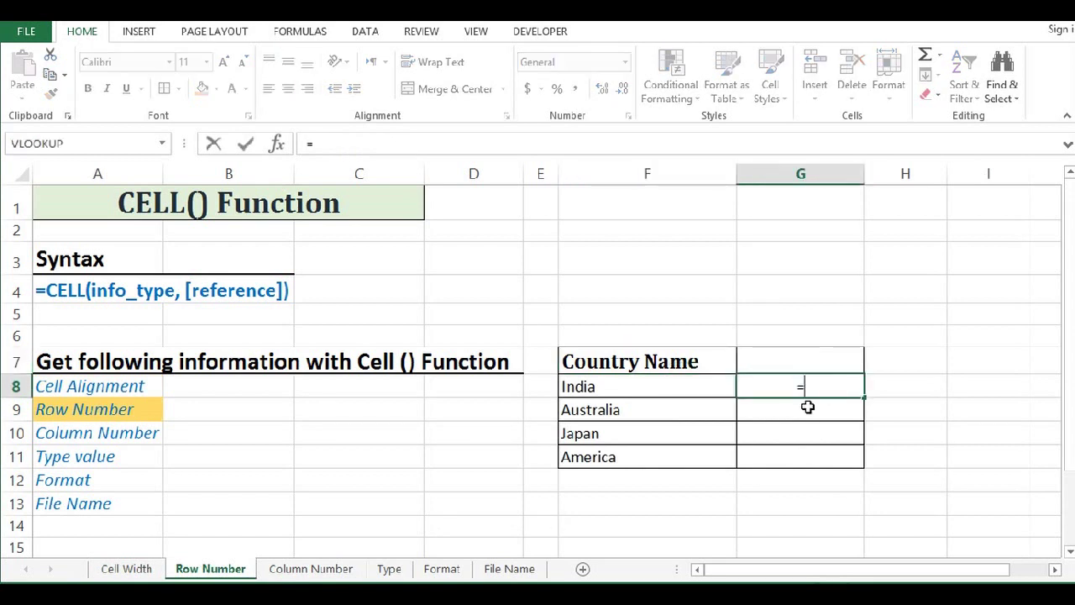
{"action": "type", "text": "cell("}
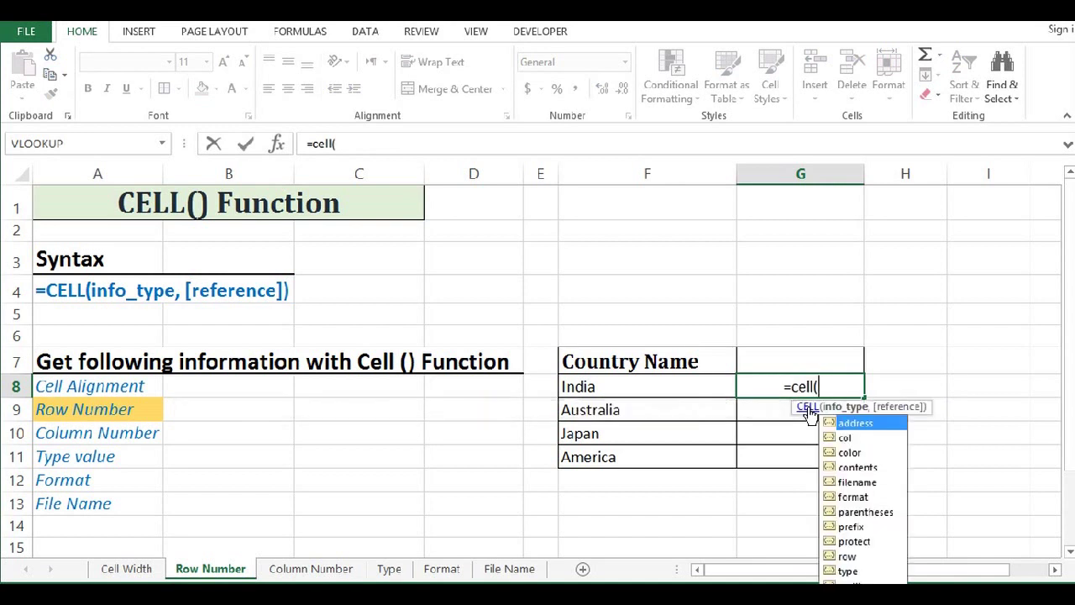
{"action": "type", "text": "\""}
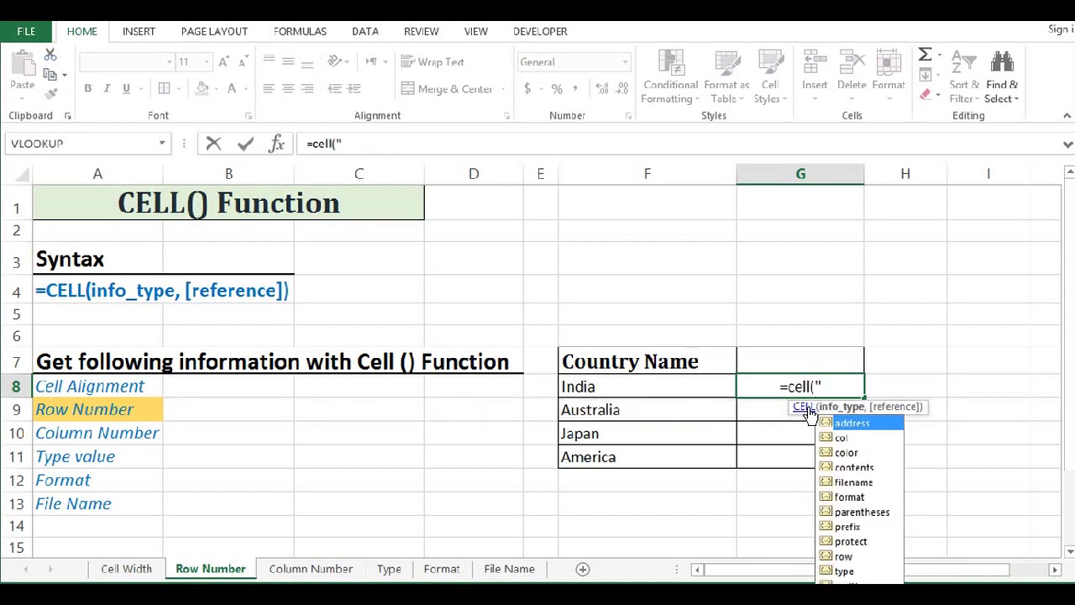
{"action": "type", "text": "row"}
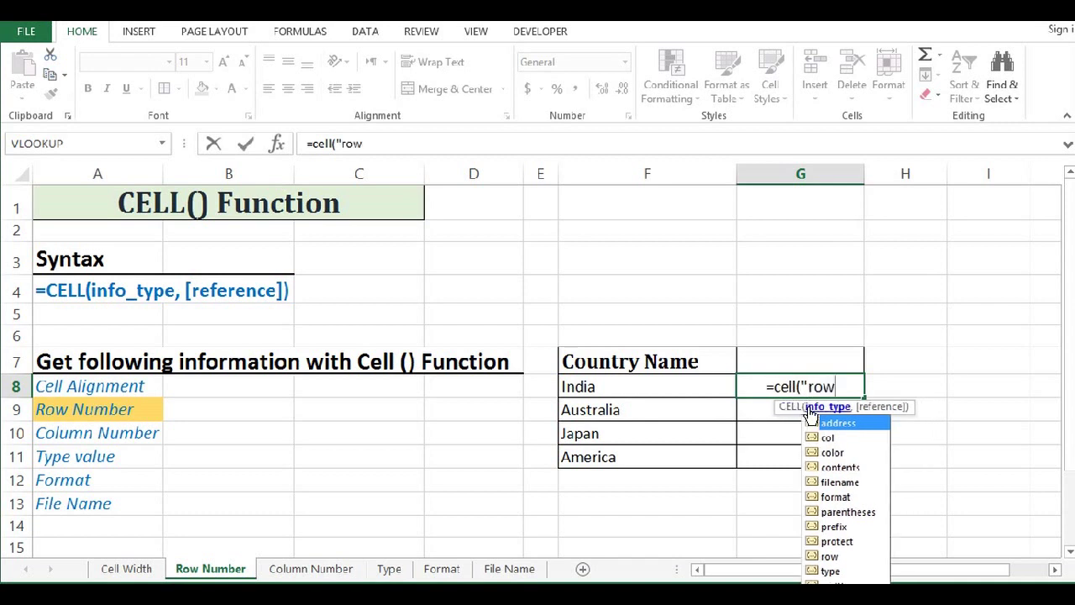
{"action": "type", "text": "\","}
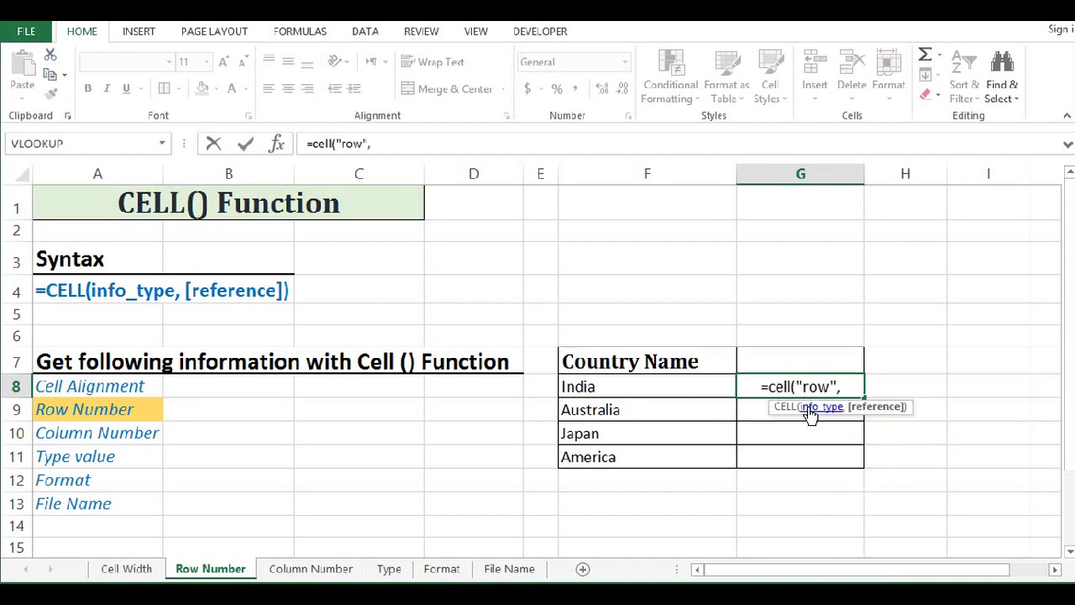
{"action": "left_click", "coordinate": [676, 390]}
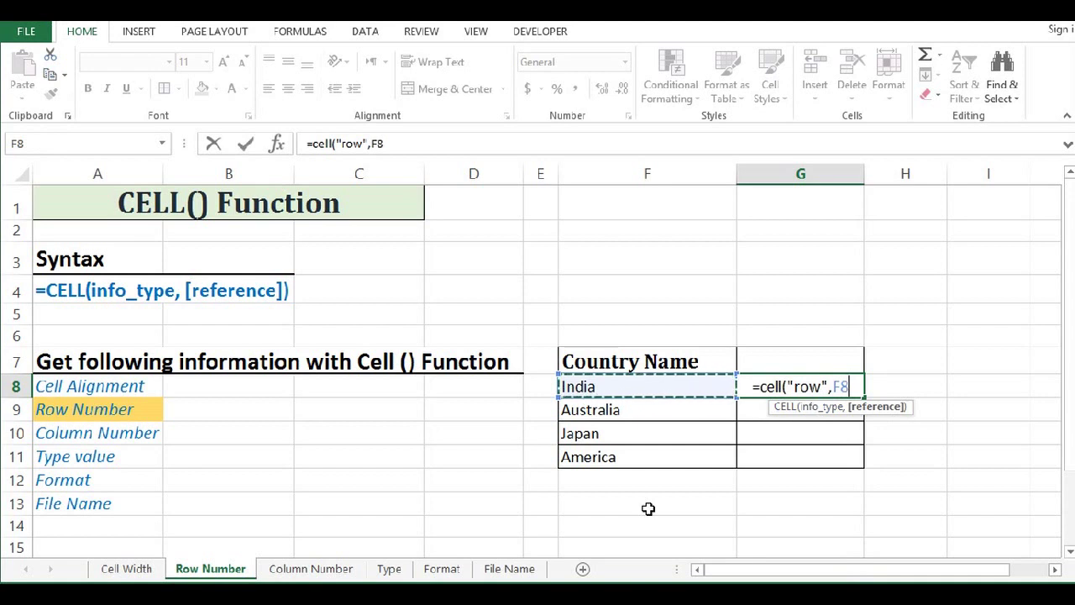
{"action": "type", "text": ")"}
{"action": "key", "text": "Return"}
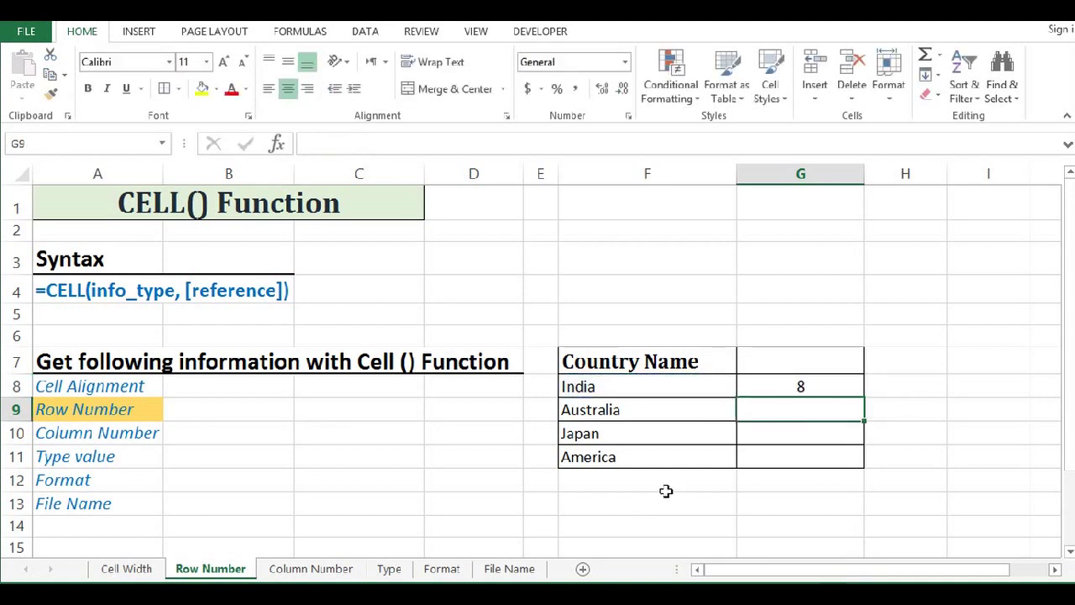
Fill the row formula down to G11 and verify results 8 to 11.
{"action": "left_click", "coordinate": [772, 386]}
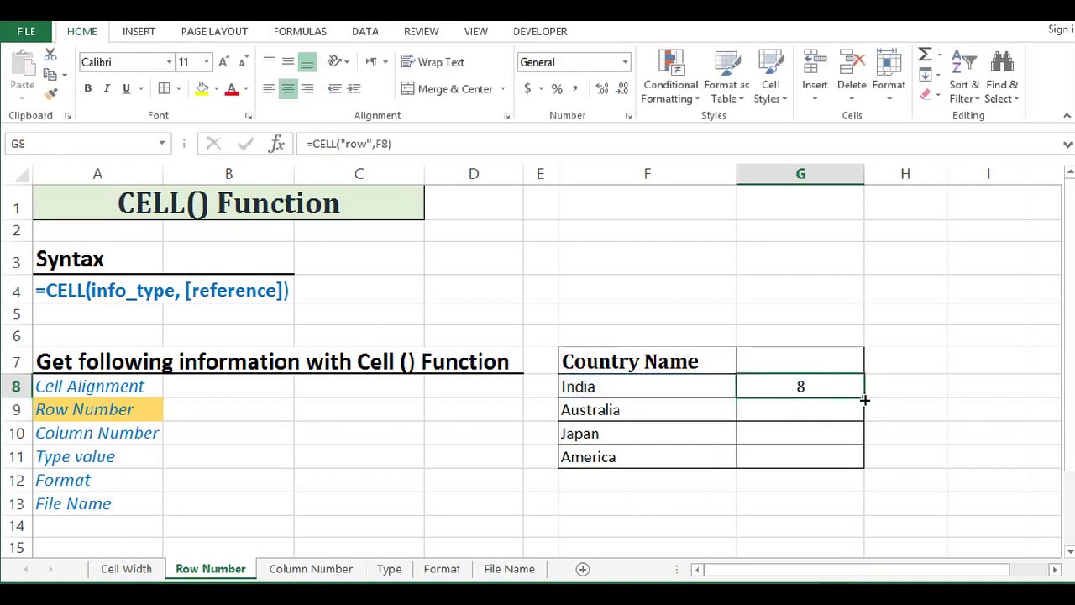
{"action": "left_click_drag", "start_coordinate": [864, 399], "coordinate": [862, 460]}
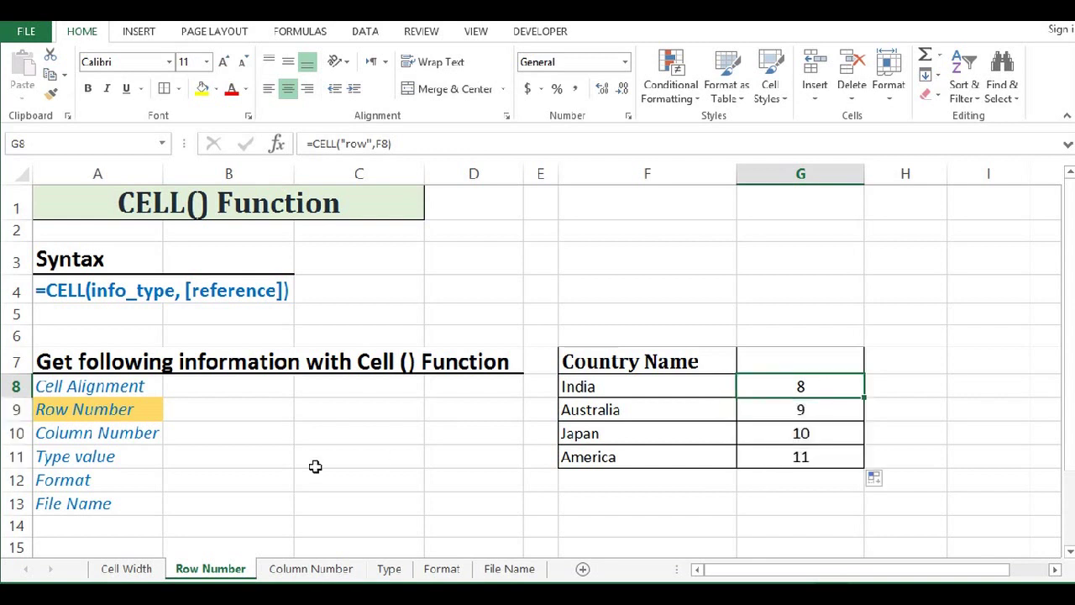
{"action": "left_click", "coordinate": [16, 386]}
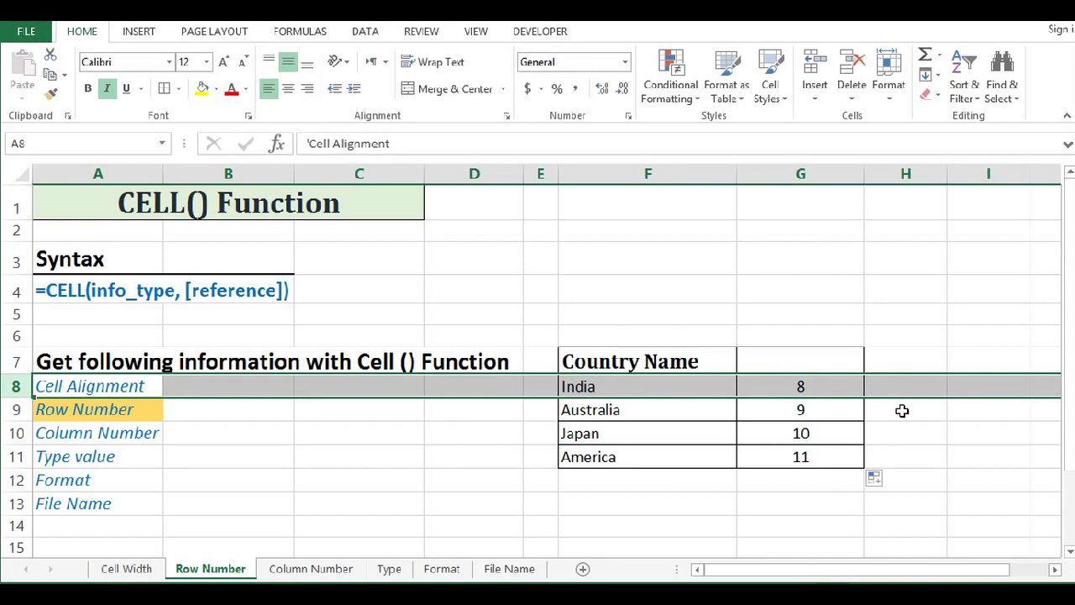
{"action": "left_click", "coordinate": [805, 410]}
{"action": "left_click_drag", "start_coordinate": [807, 384], "coordinate": [829, 454]}
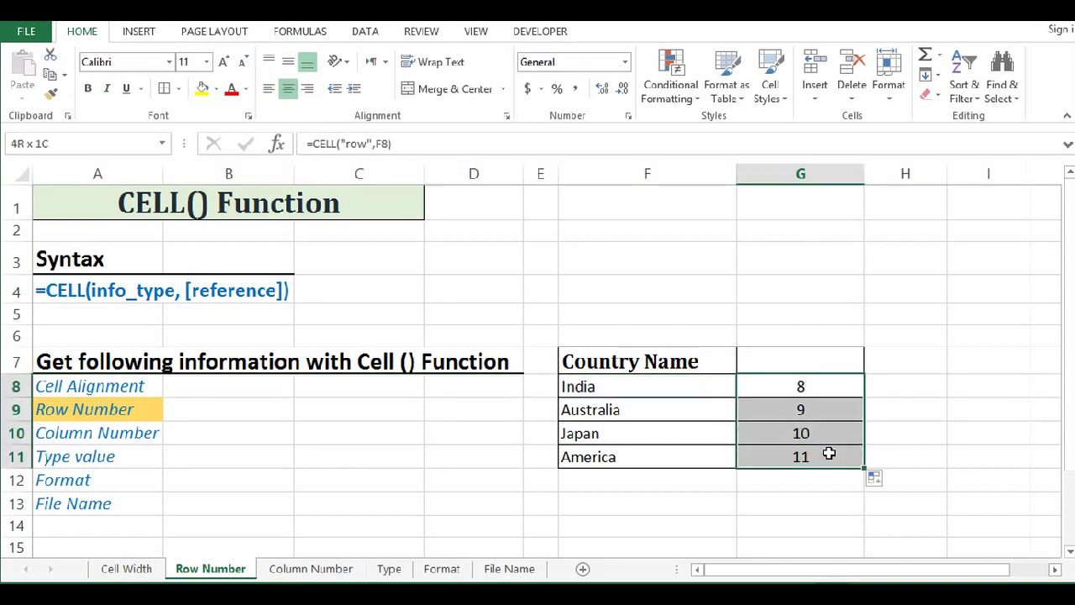
{"action": "left_click", "coordinate": [813, 381]}
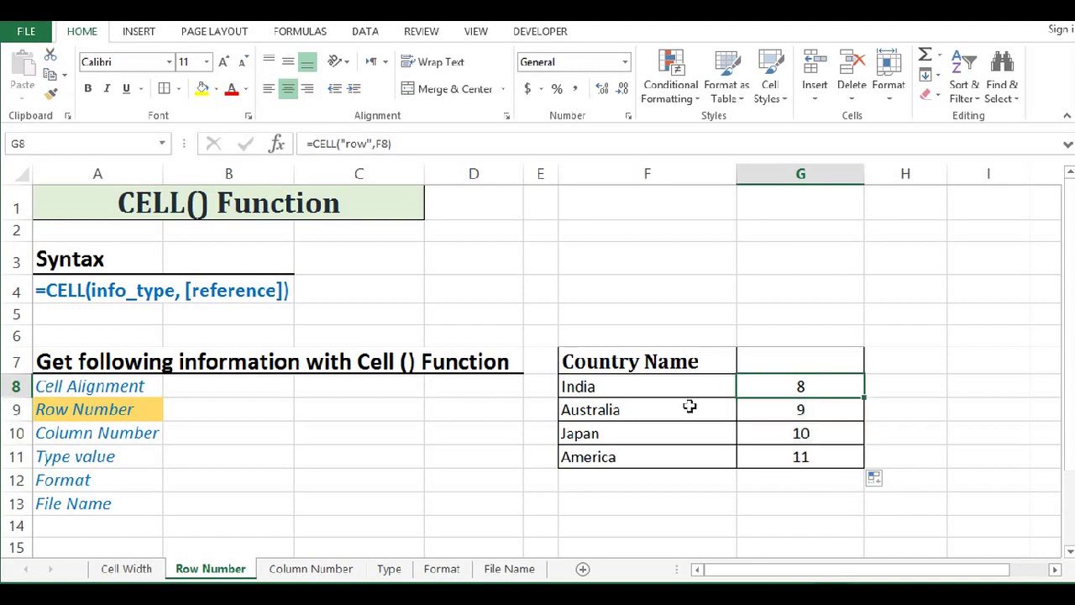
{"action": "left_click", "coordinate": [801, 411]}
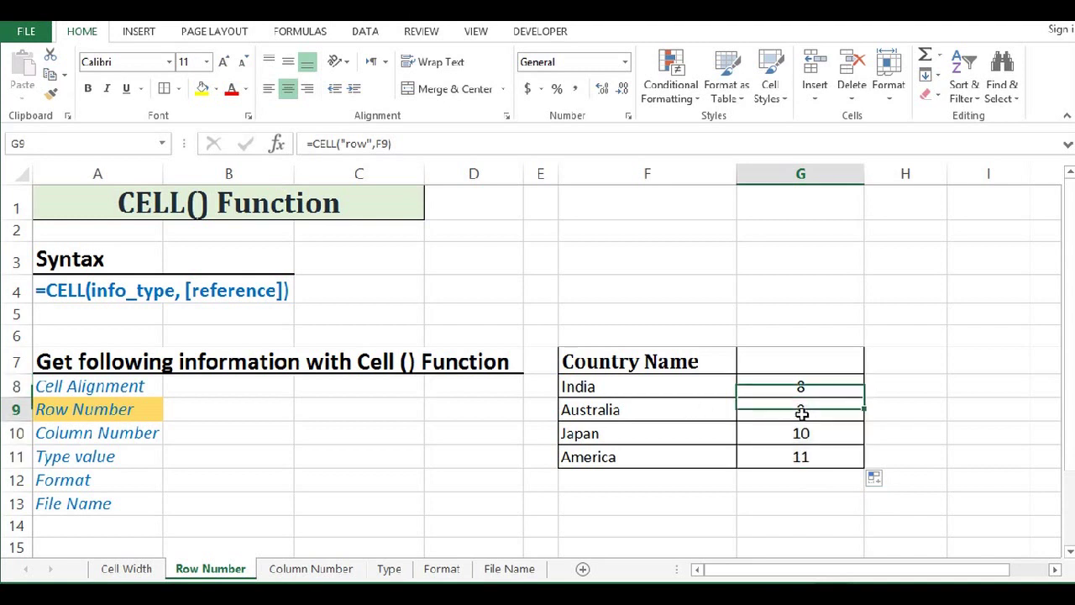
On the Column Number sheet, enter =CELL("col",F8) in G8.
{"action": "left_click", "coordinate": [311, 571]}
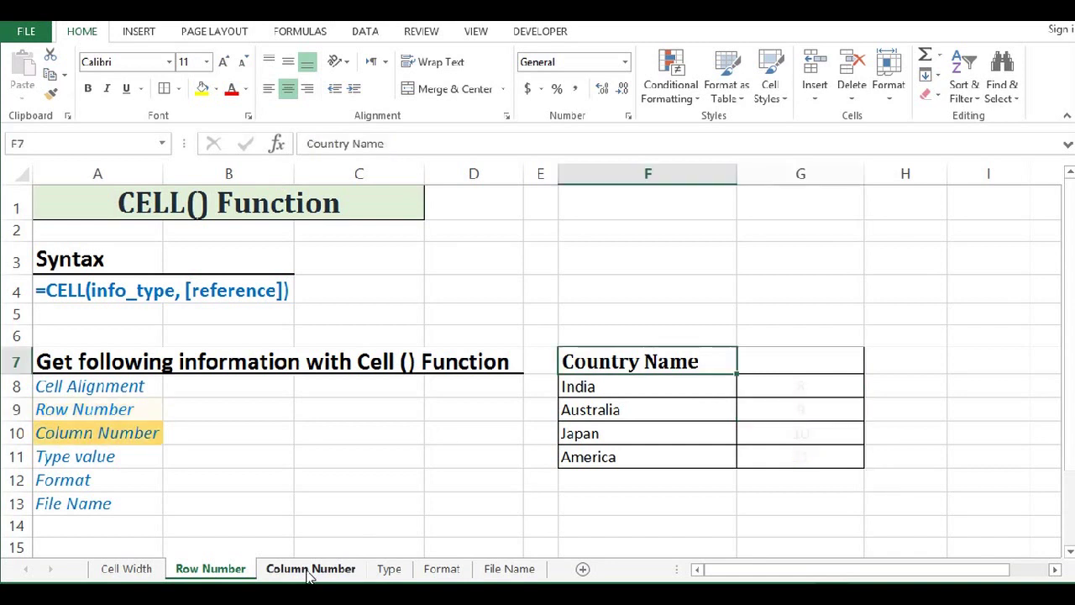
{"action": "left_click", "coordinate": [786, 387]}
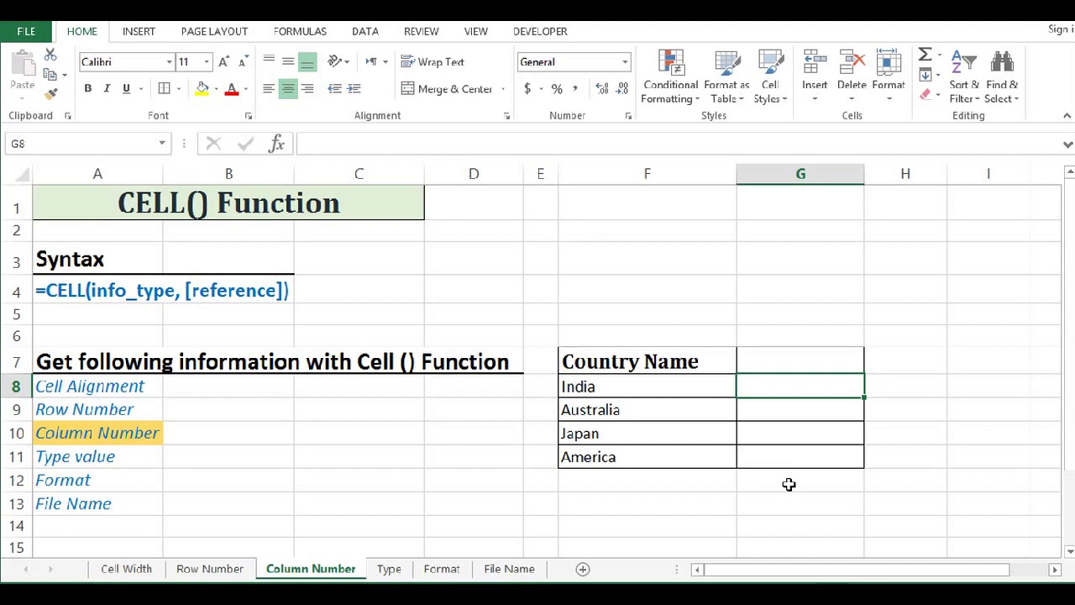
{"action": "type", "text": "=cel"}
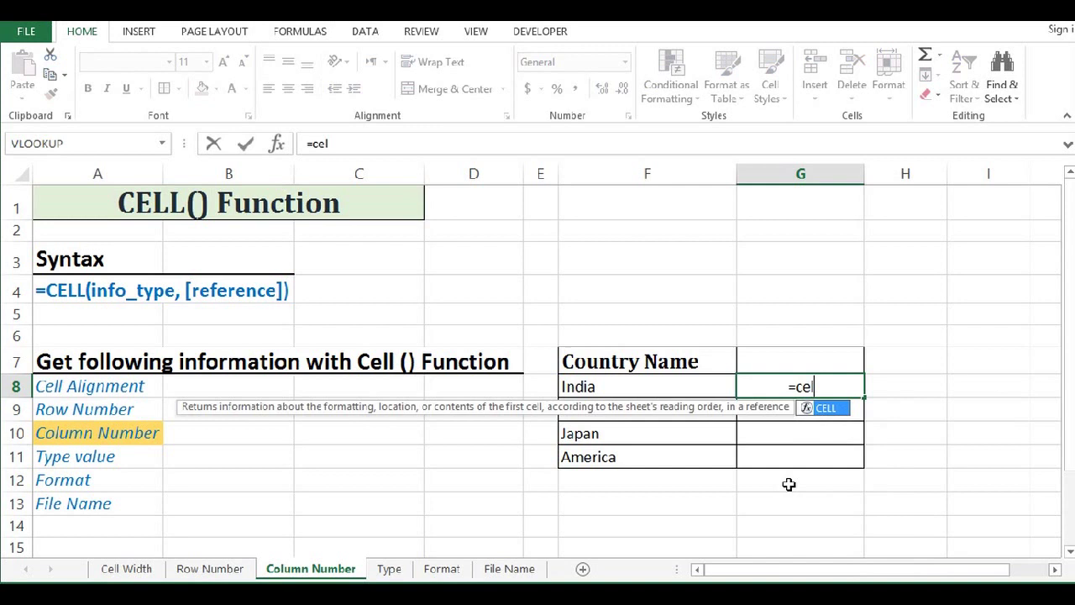
{"action": "type", "text": "l("}
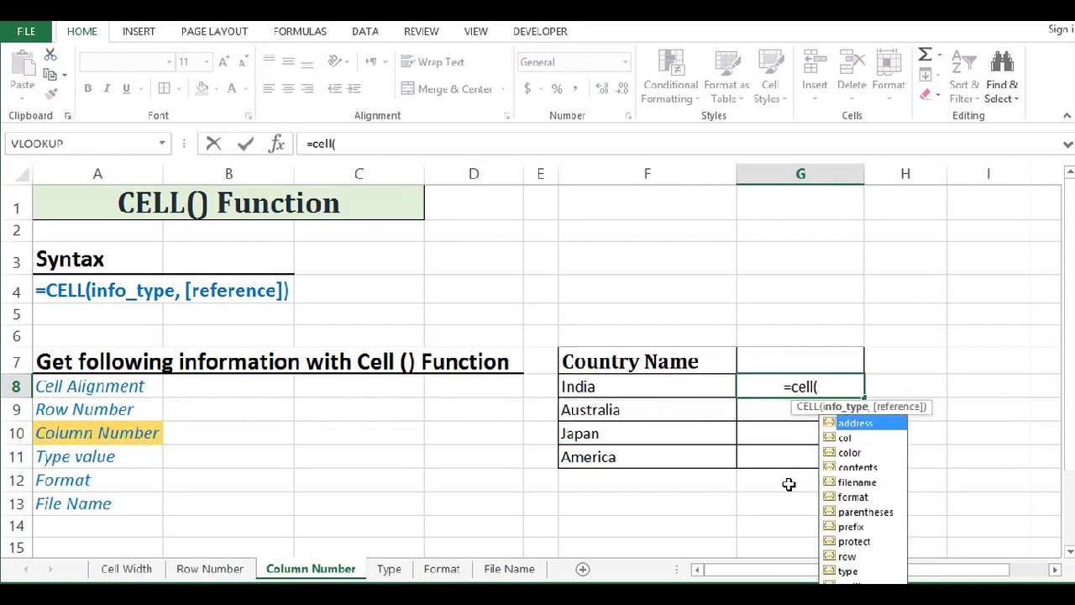
{"action": "type", "text": "\""}
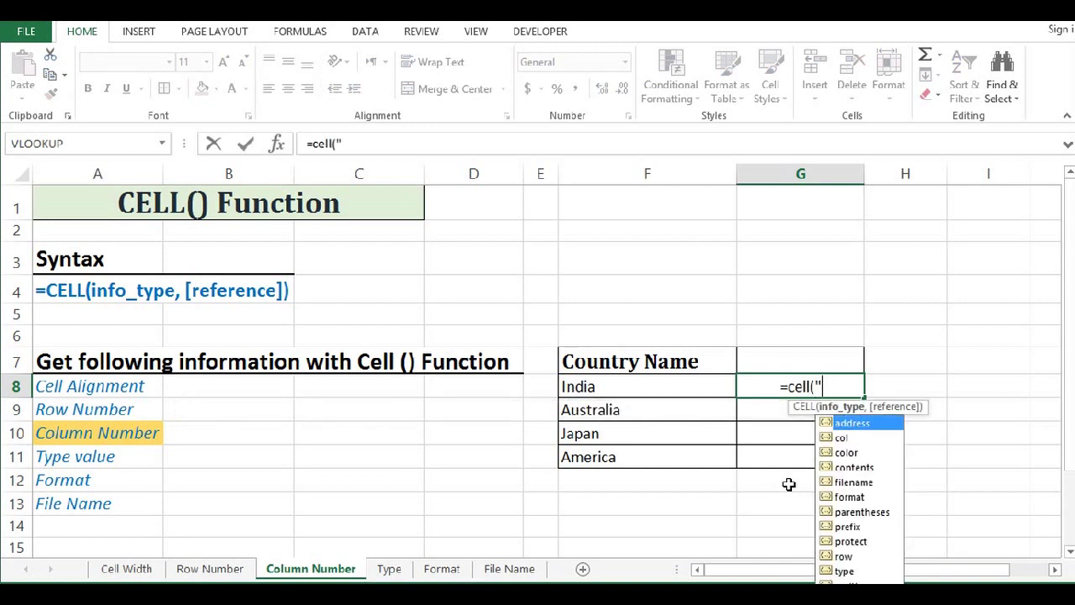
{"action": "type", "text": "col"}
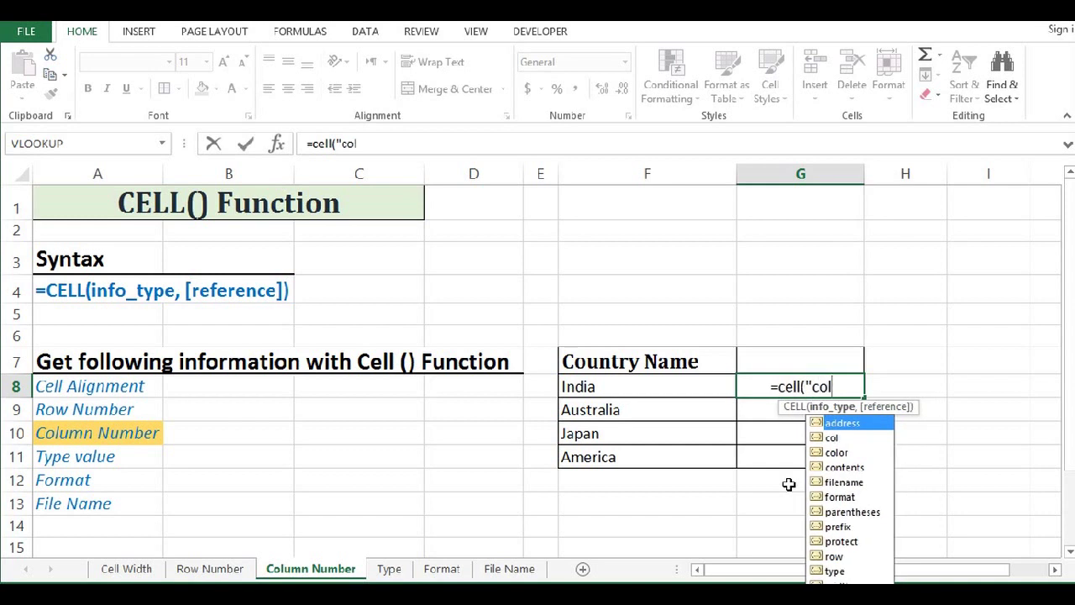
{"action": "type", "text": "\","}
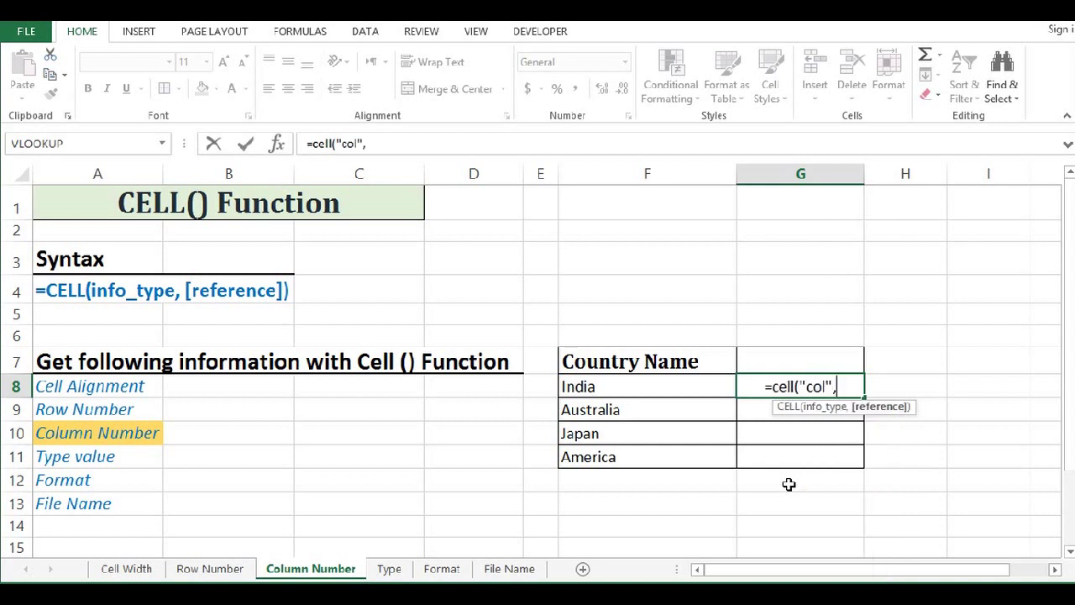
{"action": "left_click", "coordinate": [621, 385]}
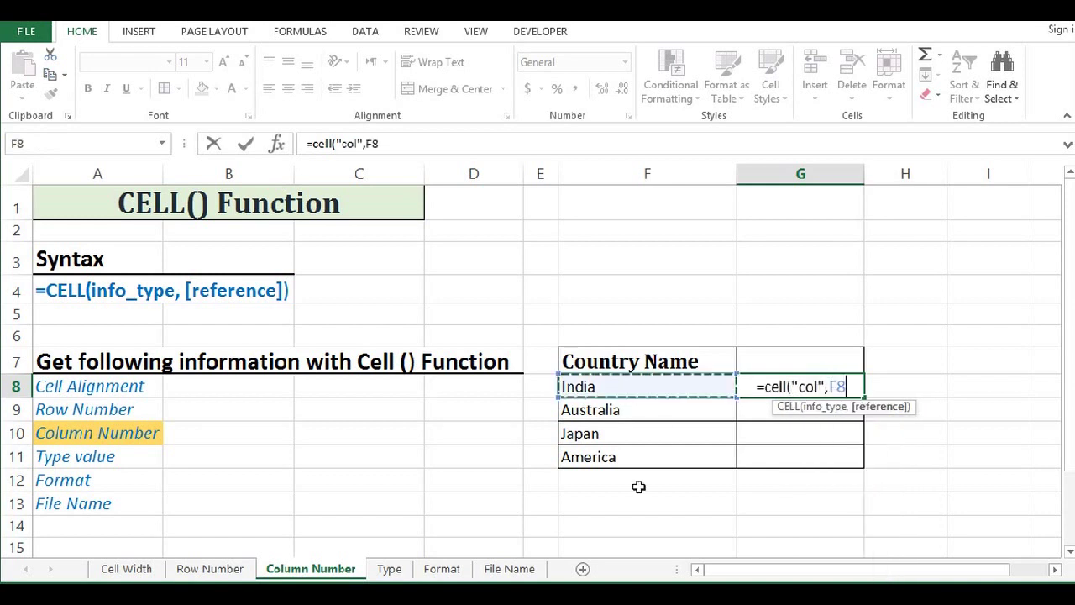
{"action": "type", "text": ")"}
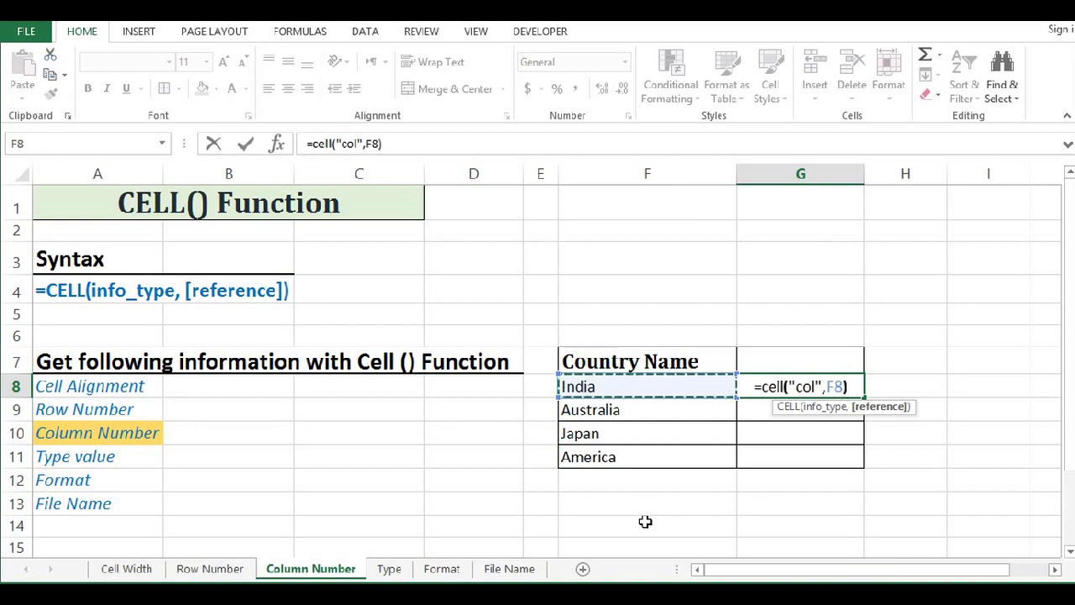
{"action": "key", "text": "Return"}
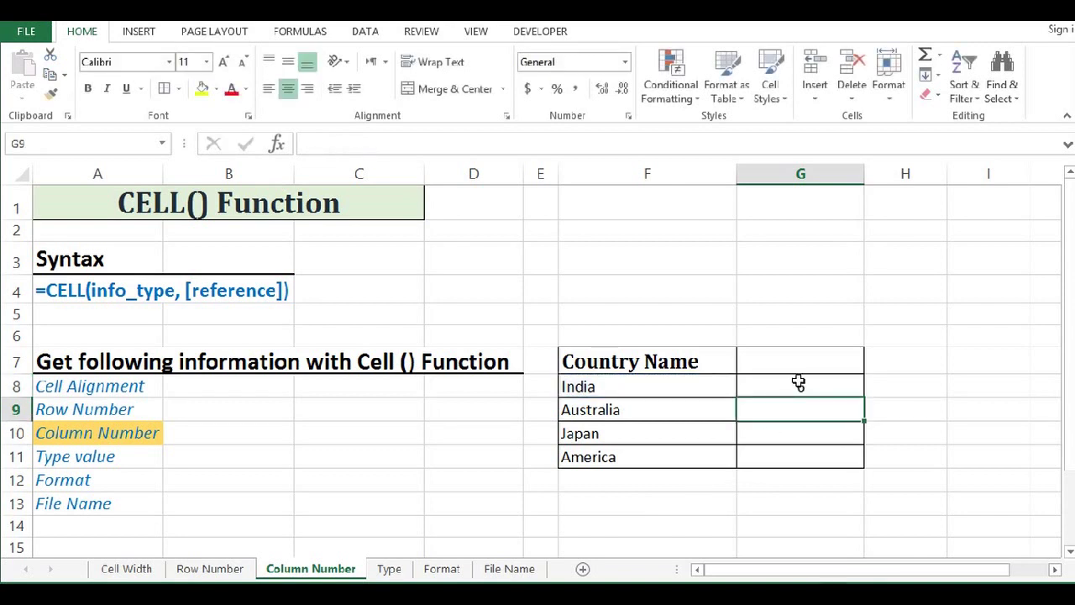
Fill the column formula down to G11, showing 6 for every country.
{"action": "left_click", "coordinate": [798, 382]}
{"action": "left_click_drag", "start_coordinate": [864, 395], "coordinate": [865, 467]}
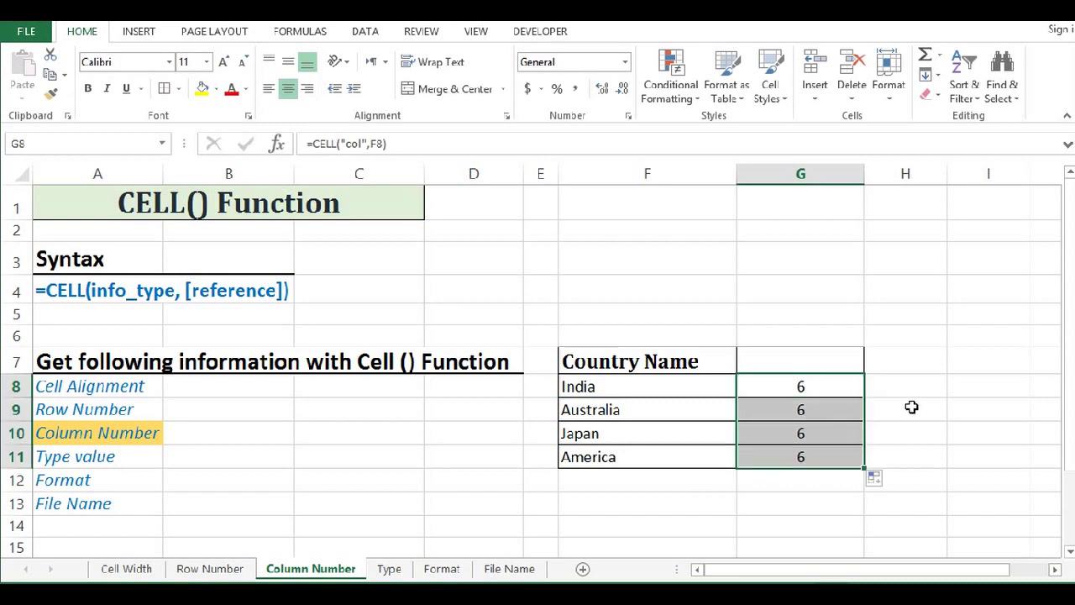
{"action": "left_click", "coordinate": [653, 171]}
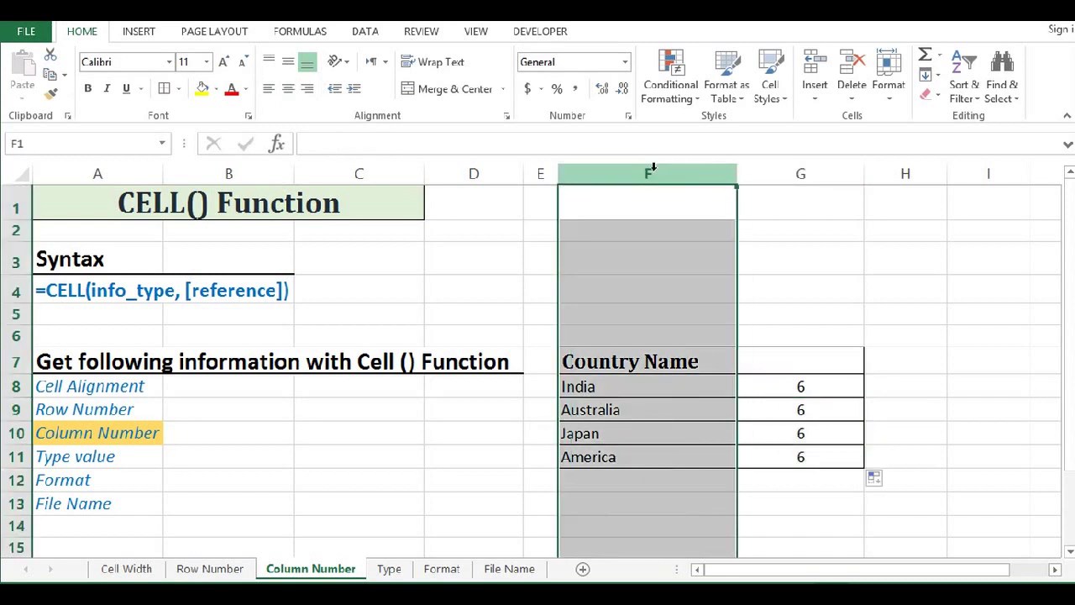
{"action": "left_click", "coordinate": [804, 386]}
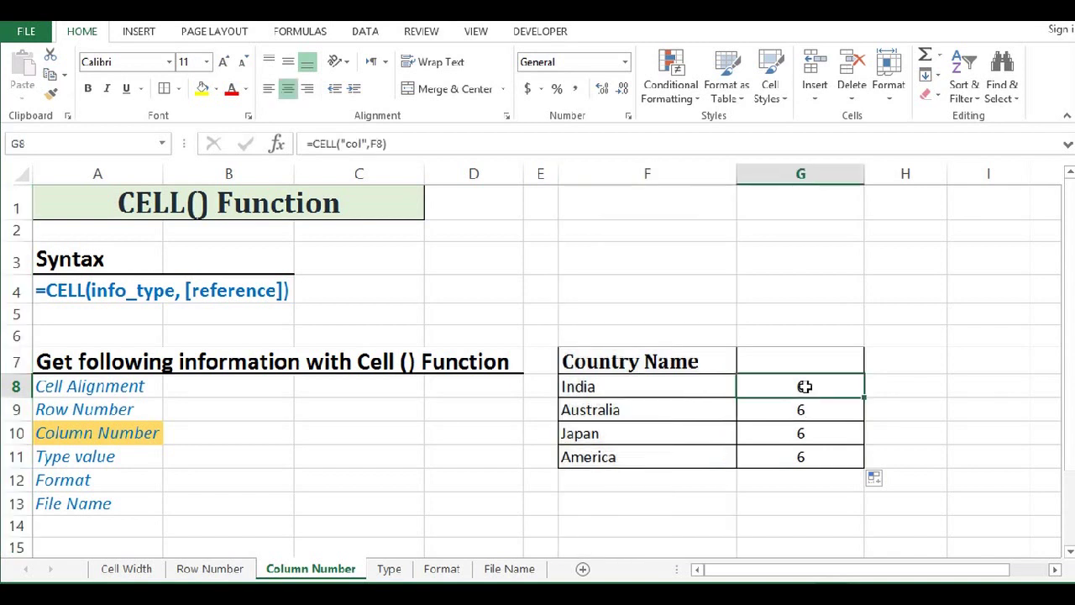
On the Type sheet, enter =CELL("type",F8) in G8, returning l for India.
{"action": "left_click", "coordinate": [389, 569]}
{"action": "left_click", "coordinate": [687, 484]}
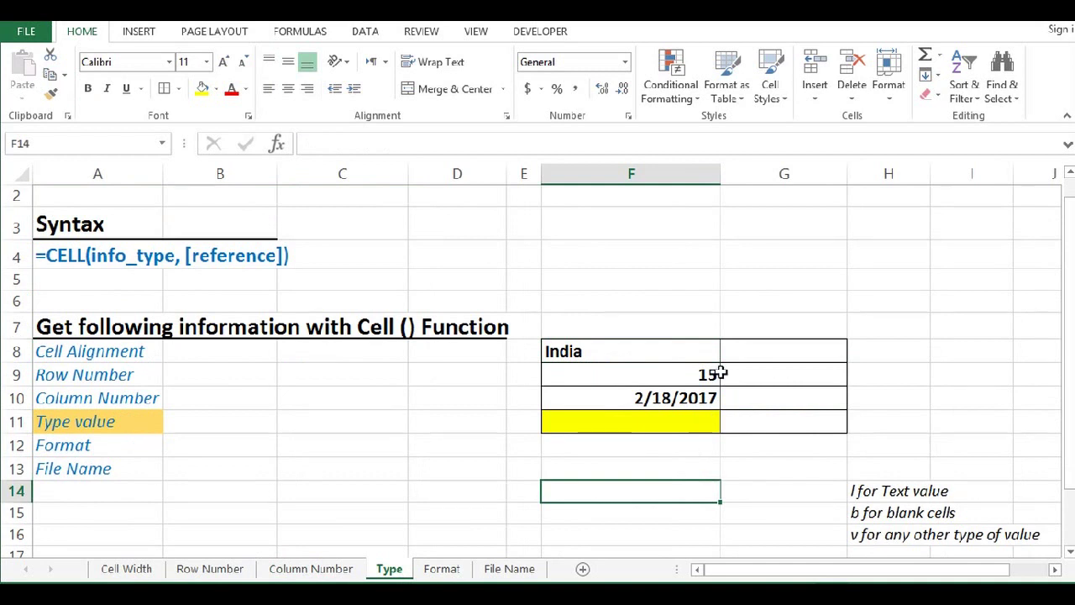
{"action": "left_click", "coordinate": [747, 348]}
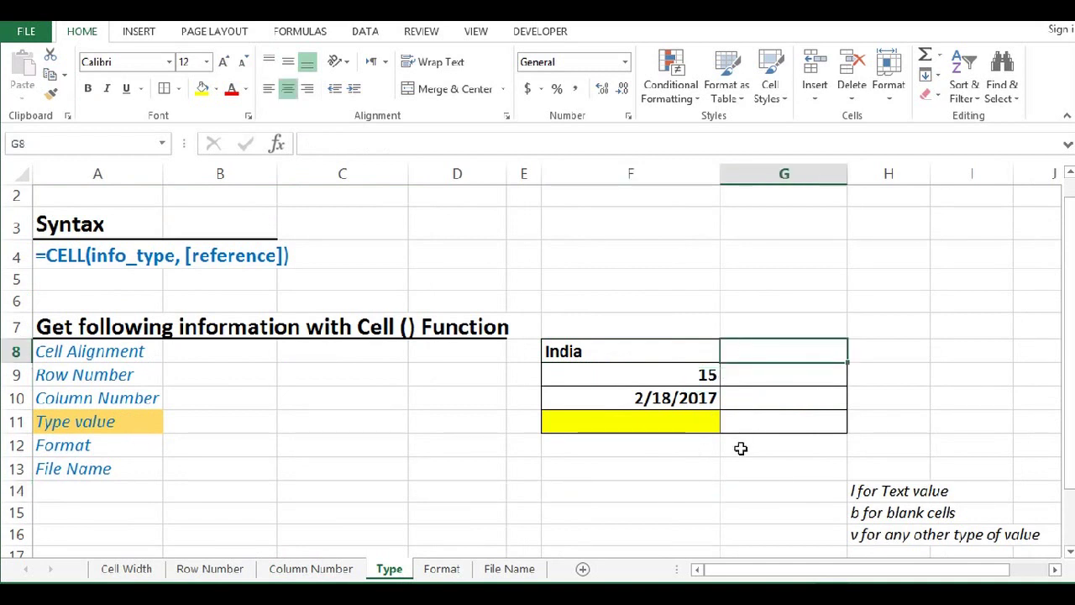
{"action": "left_click_drag", "start_coordinate": [663, 351], "coordinate": [669, 410]}
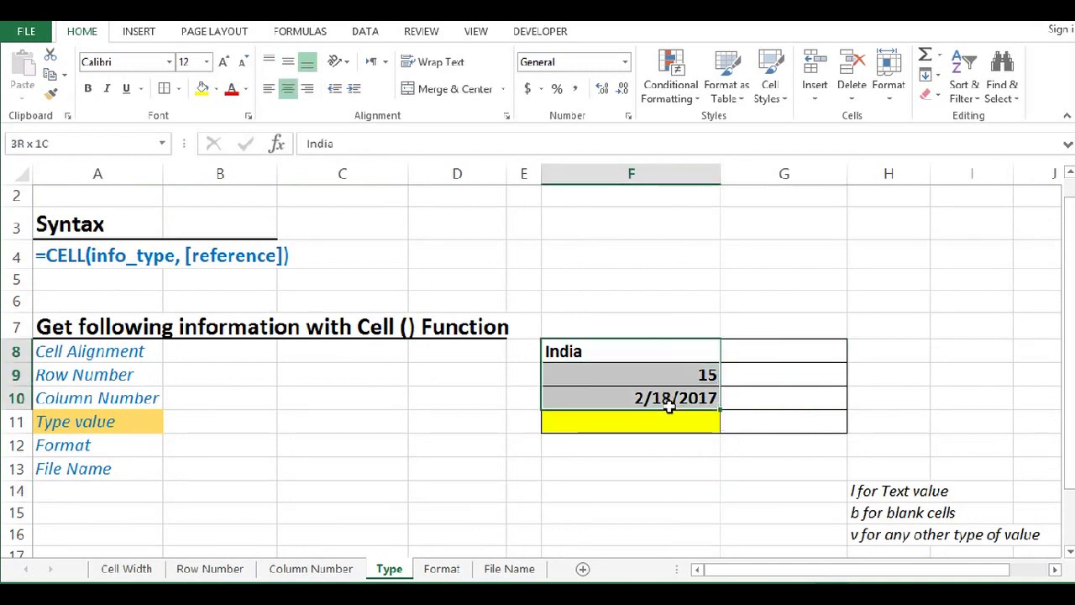
{"action": "left_click", "coordinate": [751, 352]}
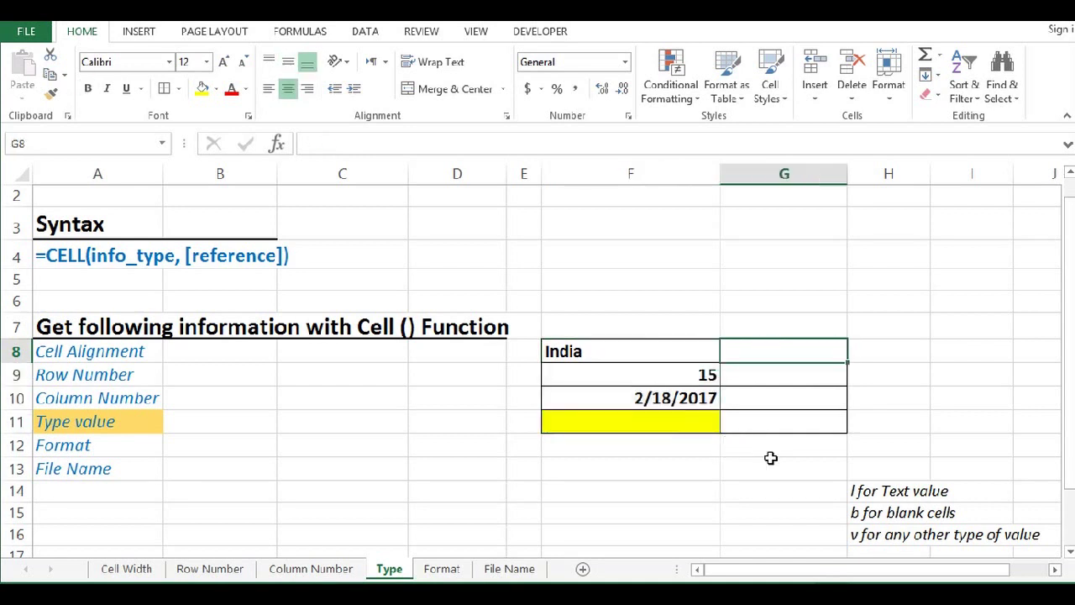
{"action": "type", "text": "=ce"}
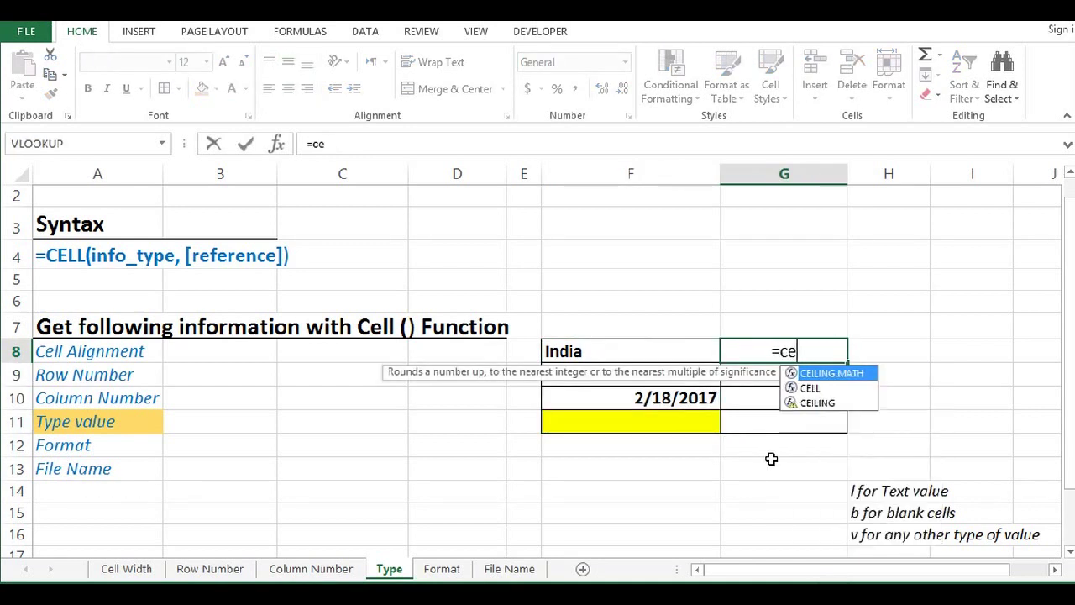
{"action": "type", "text": "ll("}
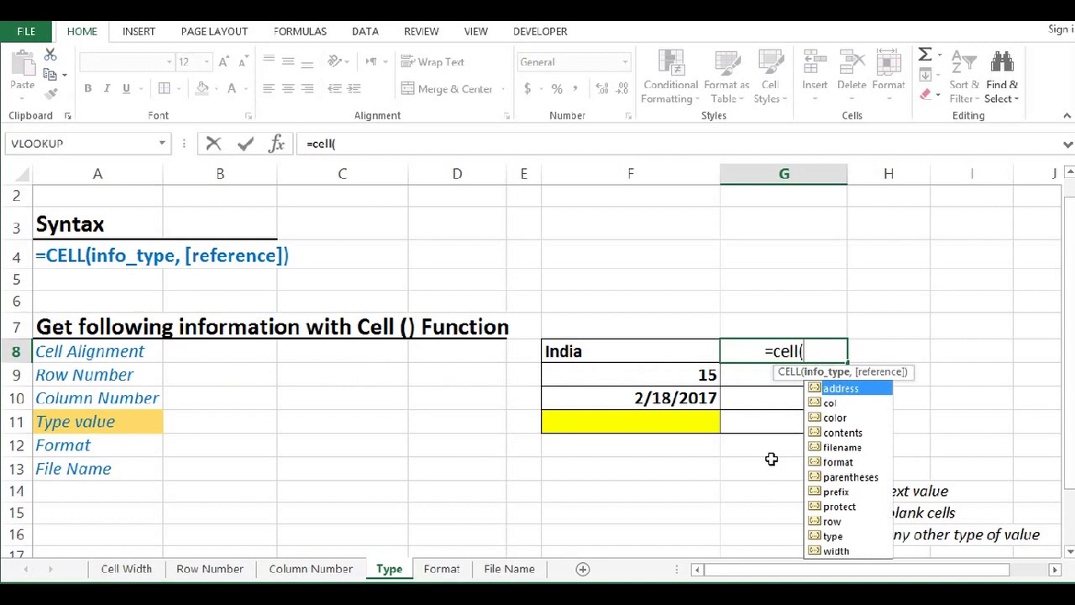
{"action": "type", "text": "\""}
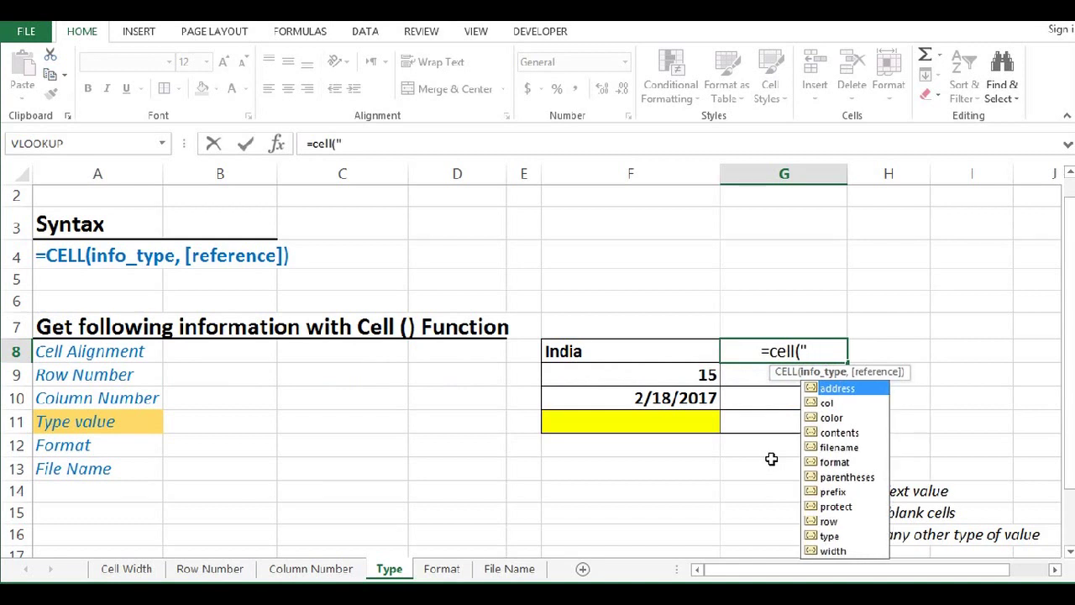
{"action": "type", "text": "type"}
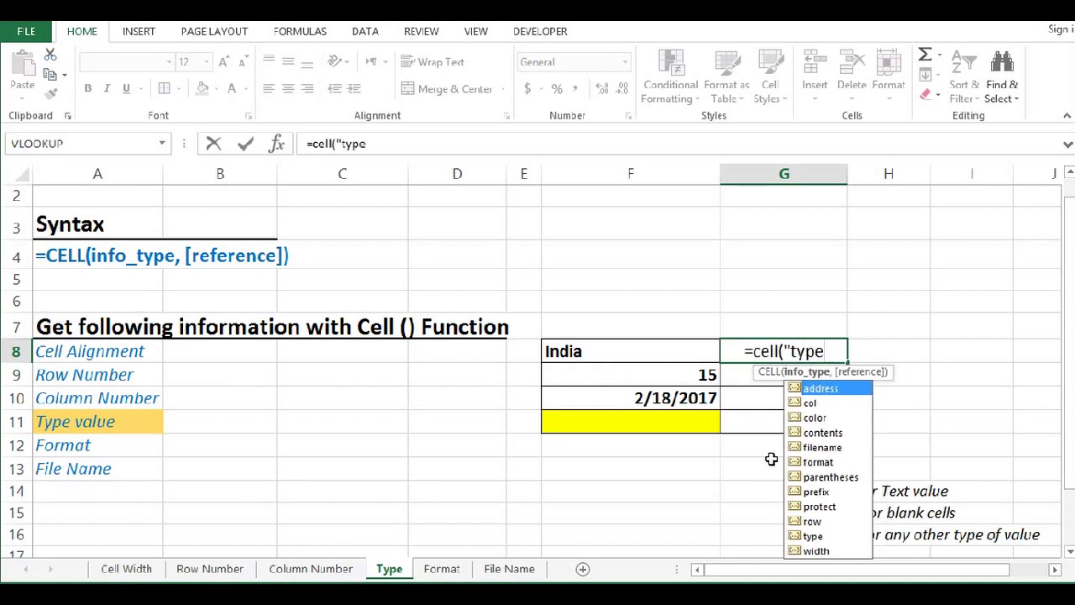
{"action": "type", "text": "\","}
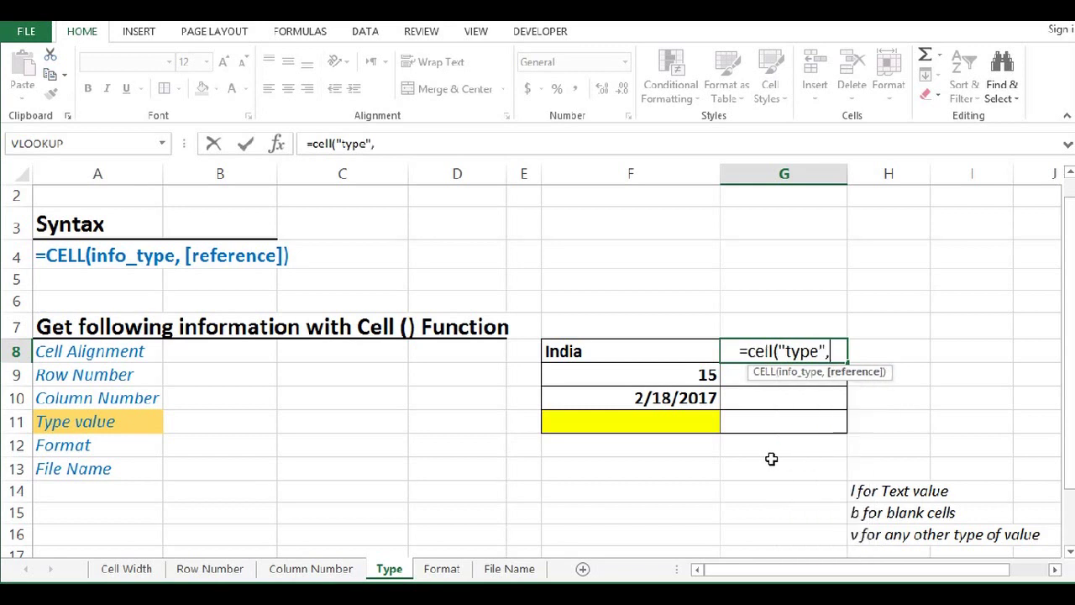
{"action": "left_click", "coordinate": [652, 360]}
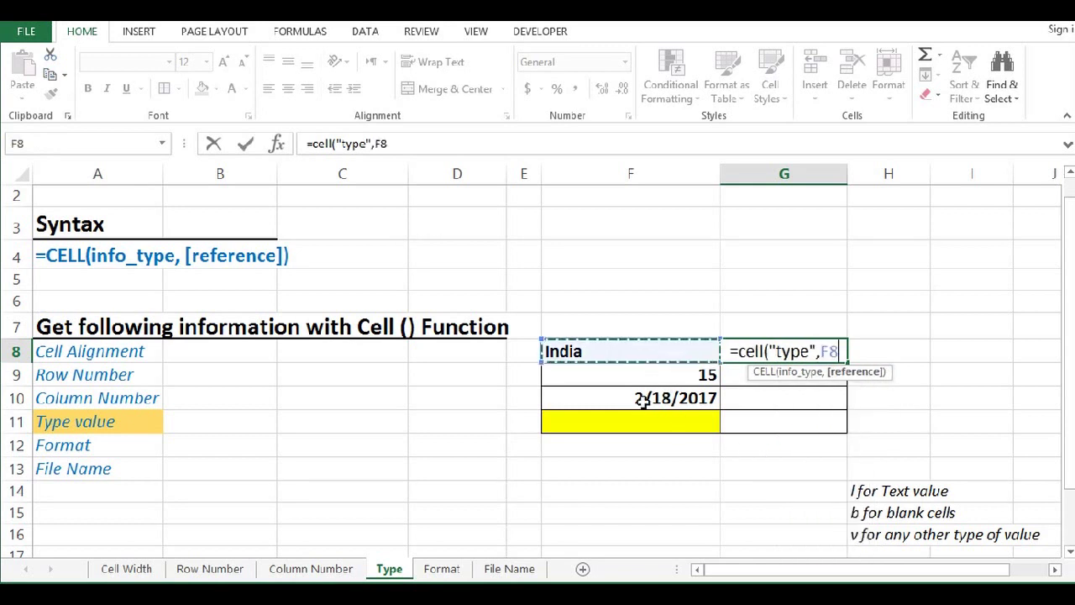
{"action": "type", "text": ")"}
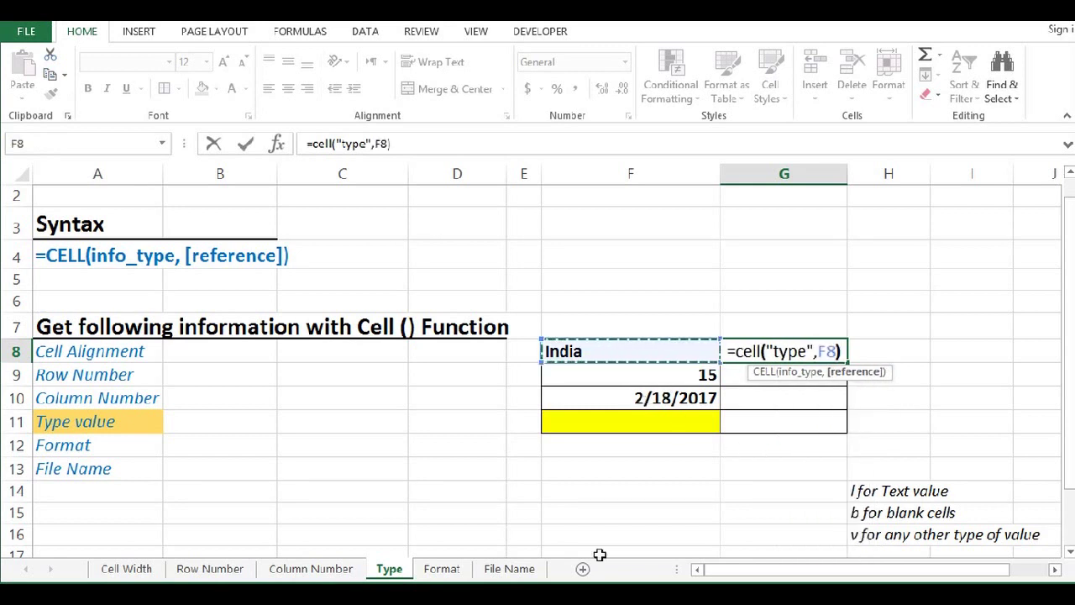
{"action": "key", "text": "Return"}
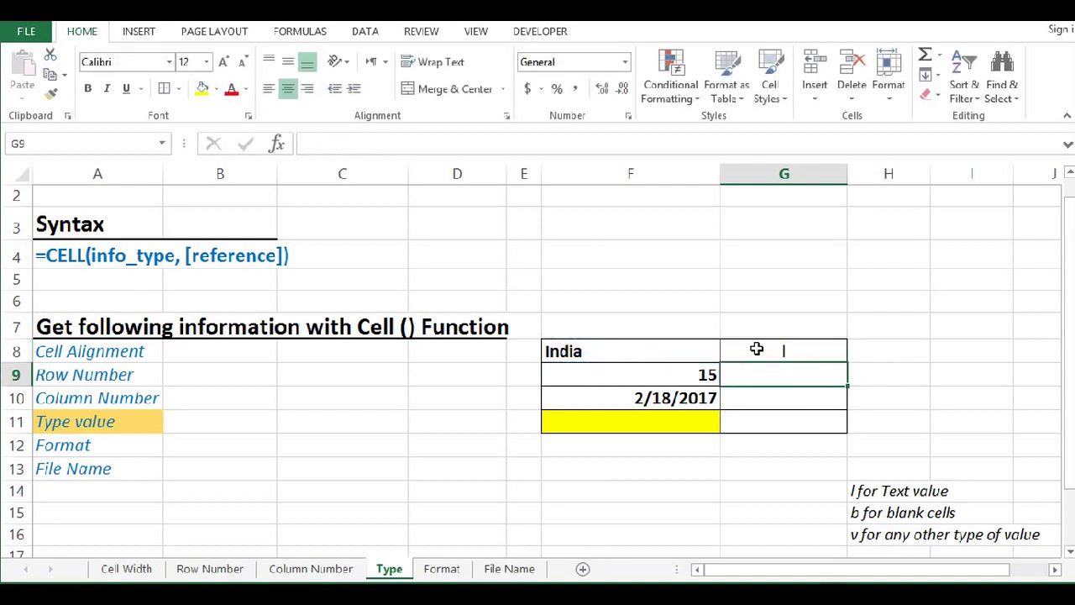
Fill the type formula from G8 down to G11.
{"action": "left_click", "coordinate": [756, 349]}
{"action": "left_click_drag", "start_coordinate": [846, 362], "coordinate": [846, 428]}
{"action": "left_click", "coordinate": [819, 352]}
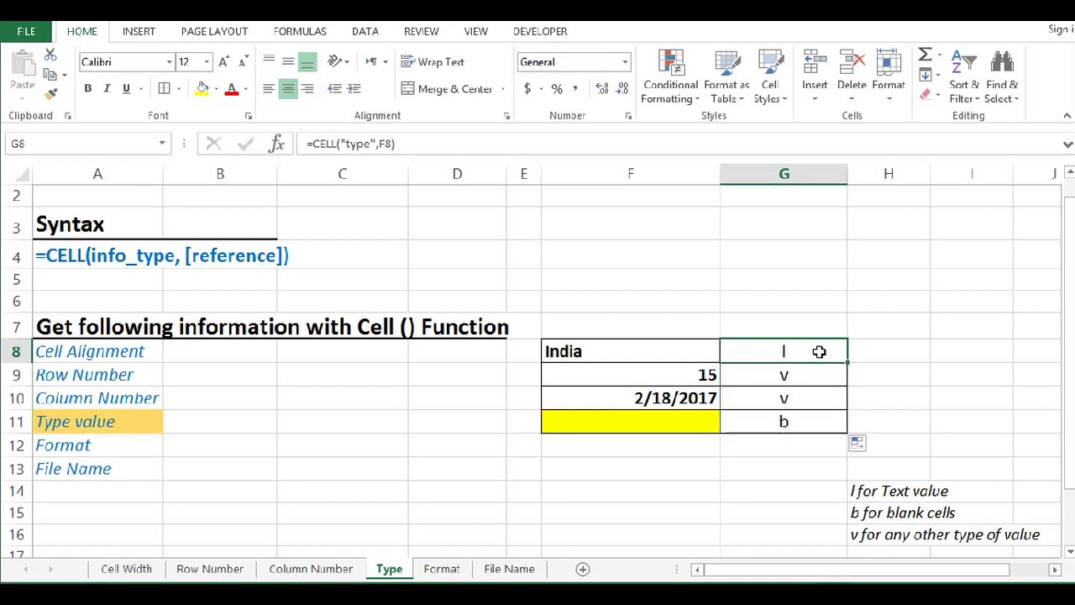
{"action": "left_click_drag", "start_coordinate": [816, 375], "coordinate": [813, 395]}
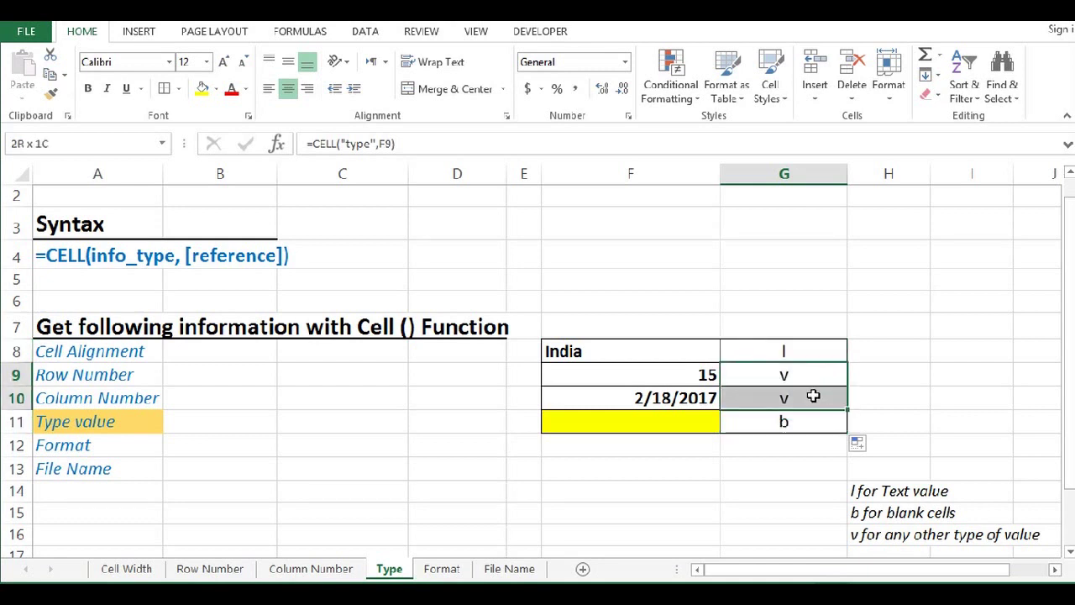
Compare each type result with its source: l for India, v for 15 and the date, b for blank.
{"action": "left_click", "coordinate": [784, 422]}
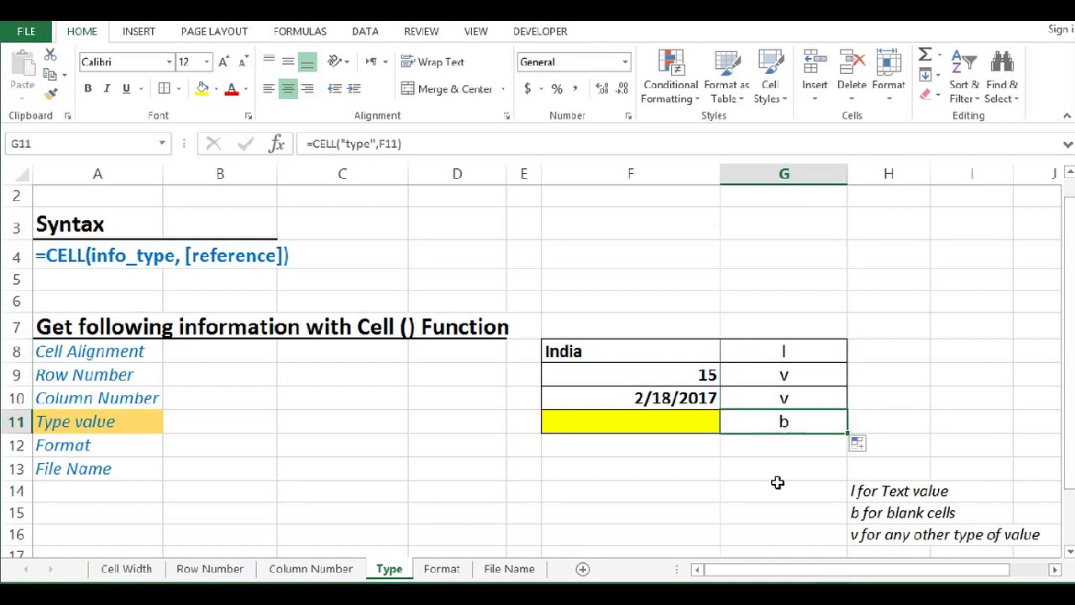
{"action": "left_click", "coordinate": [633, 352]}
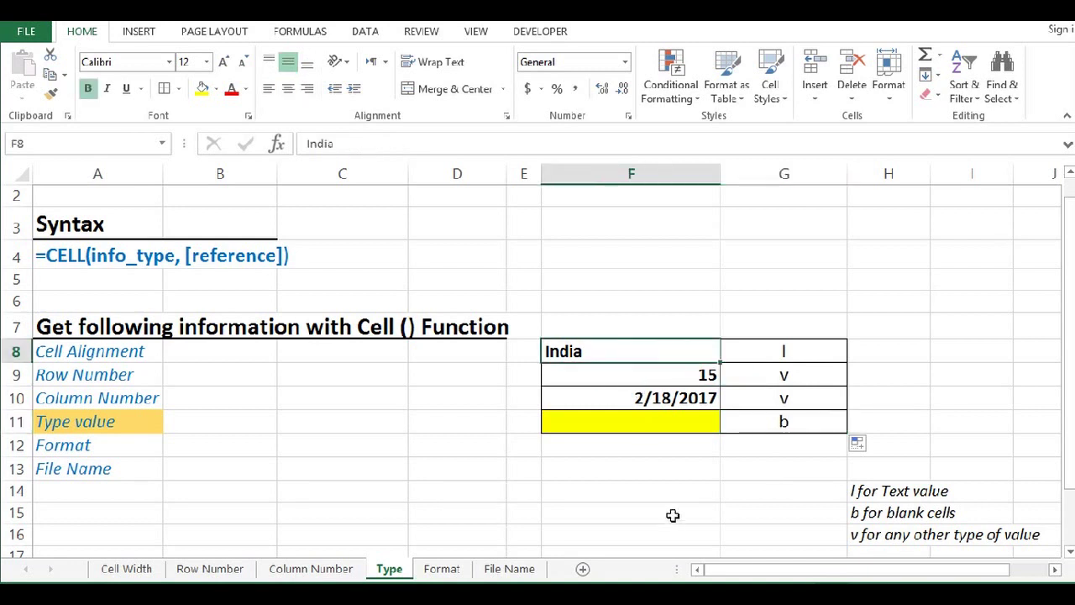
{"action": "left_click", "coordinate": [773, 349]}
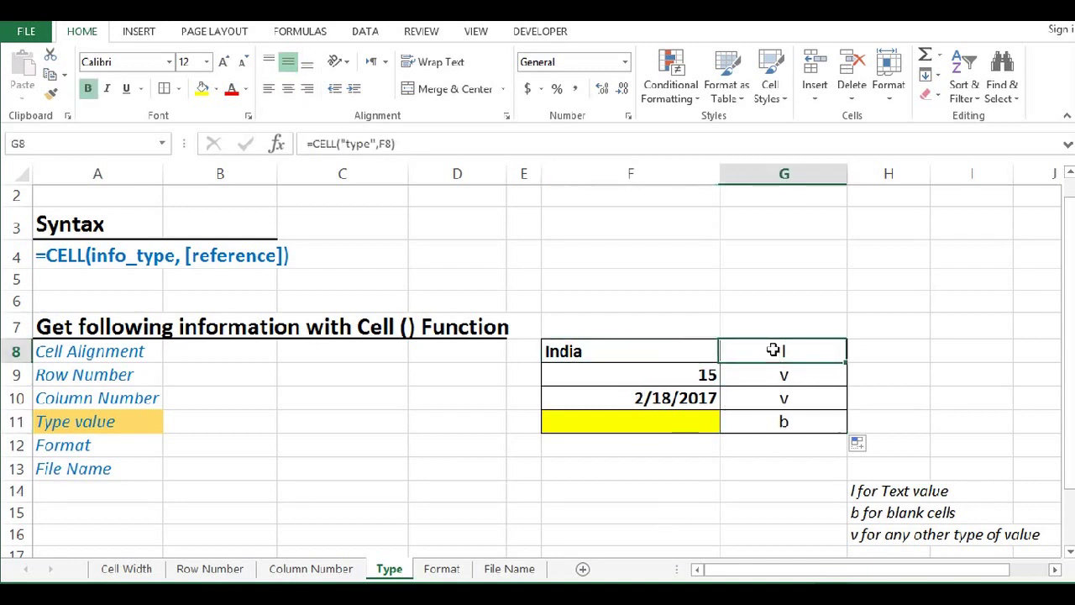
{"action": "left_click", "coordinate": [674, 425]}
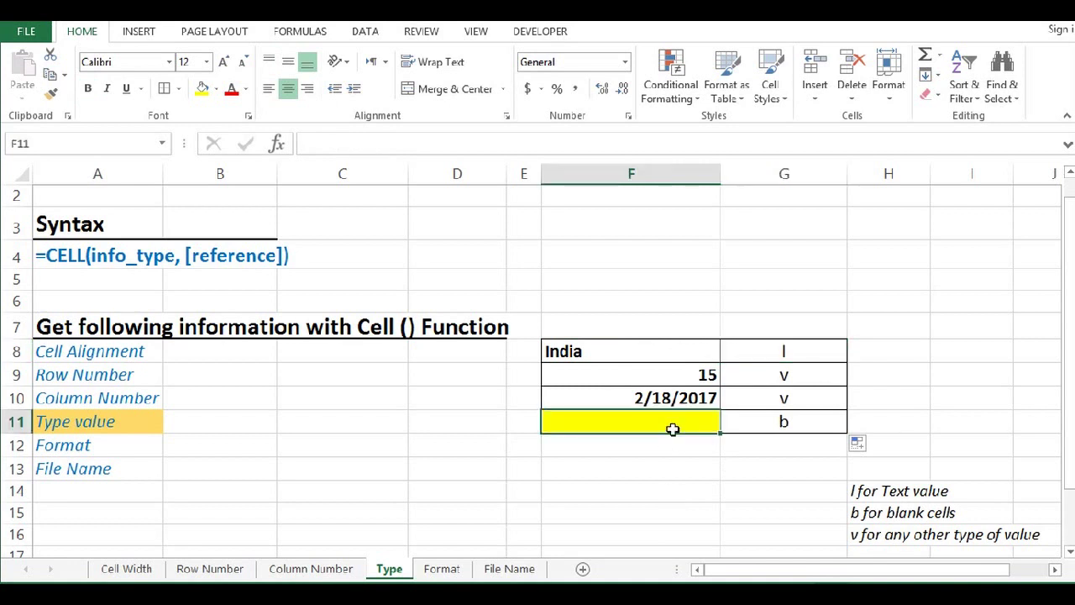
{"action": "left_click", "coordinate": [768, 421]}
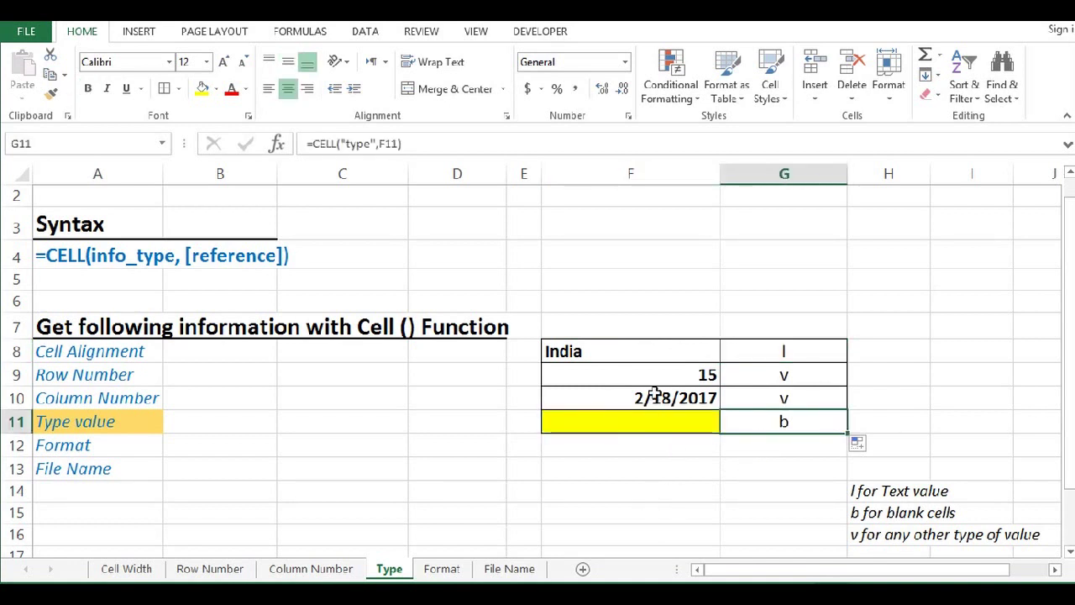
{"action": "left_click_drag", "start_coordinate": [655, 374], "coordinate": [655, 396]}
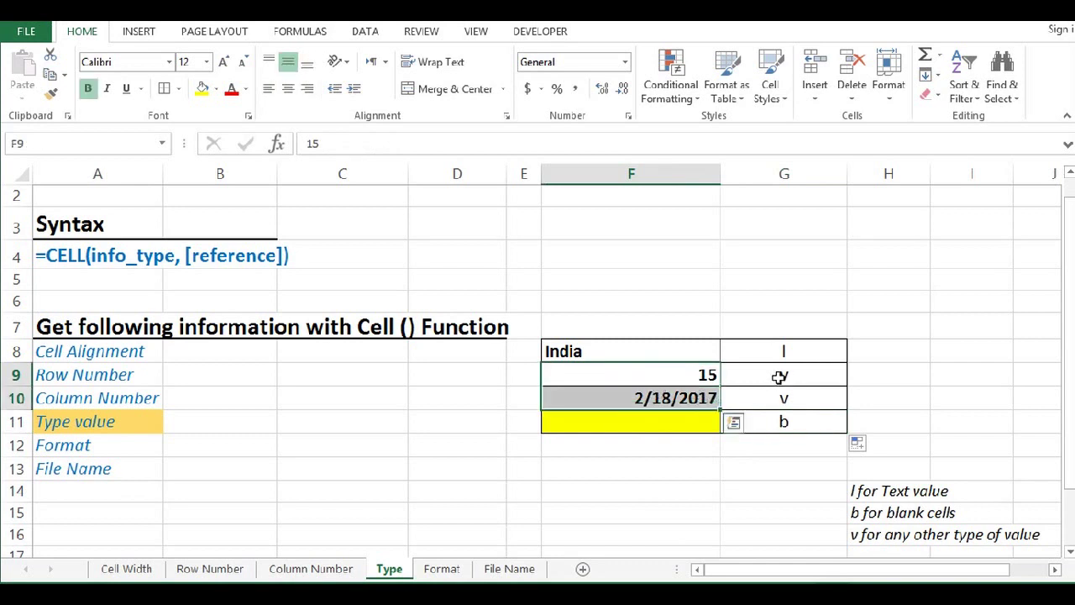
{"action": "left_click_drag", "start_coordinate": [779, 376], "coordinate": [779, 398]}
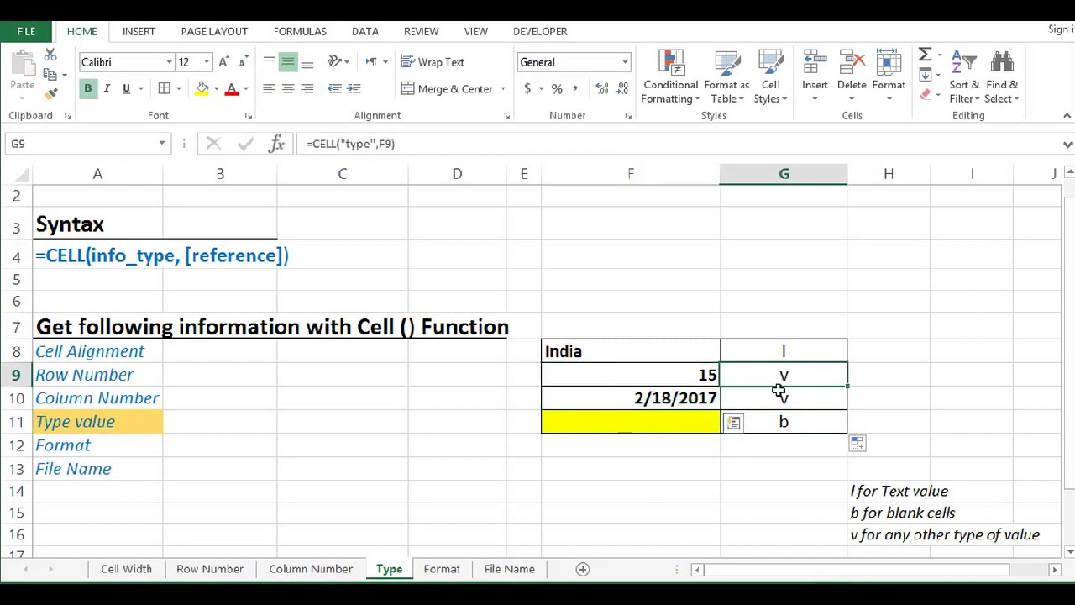
{"action": "left_click", "coordinate": [761, 458]}
{"action": "left_click", "coordinate": [767, 354]}
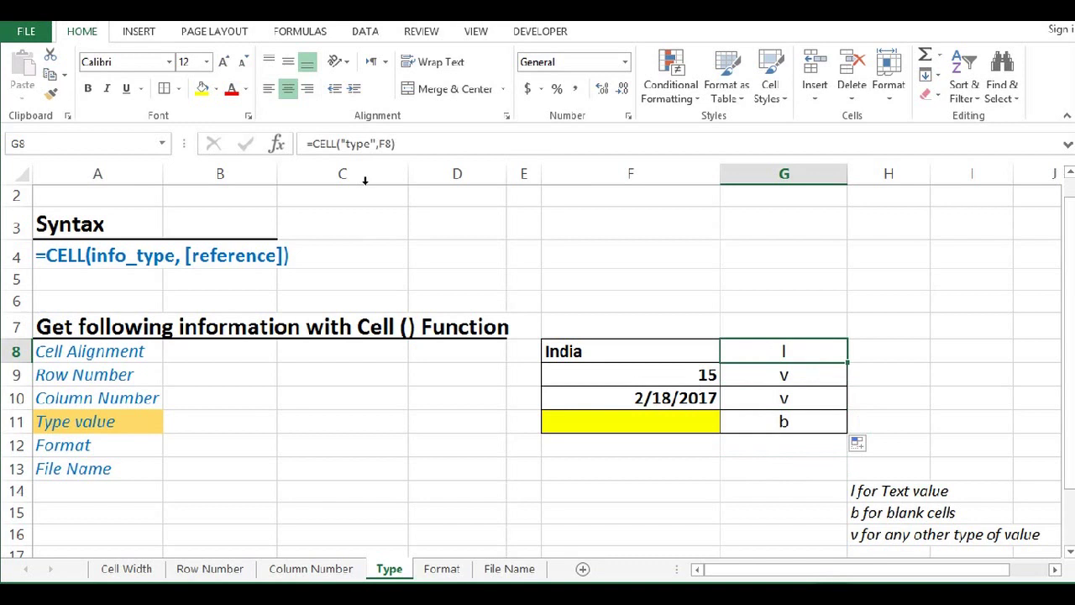
Review the G8 type formula's arguments without changing it, then revisit the source values.
{"action": "left_click_drag", "start_coordinate": [370, 145], "coordinate": [343, 145]}
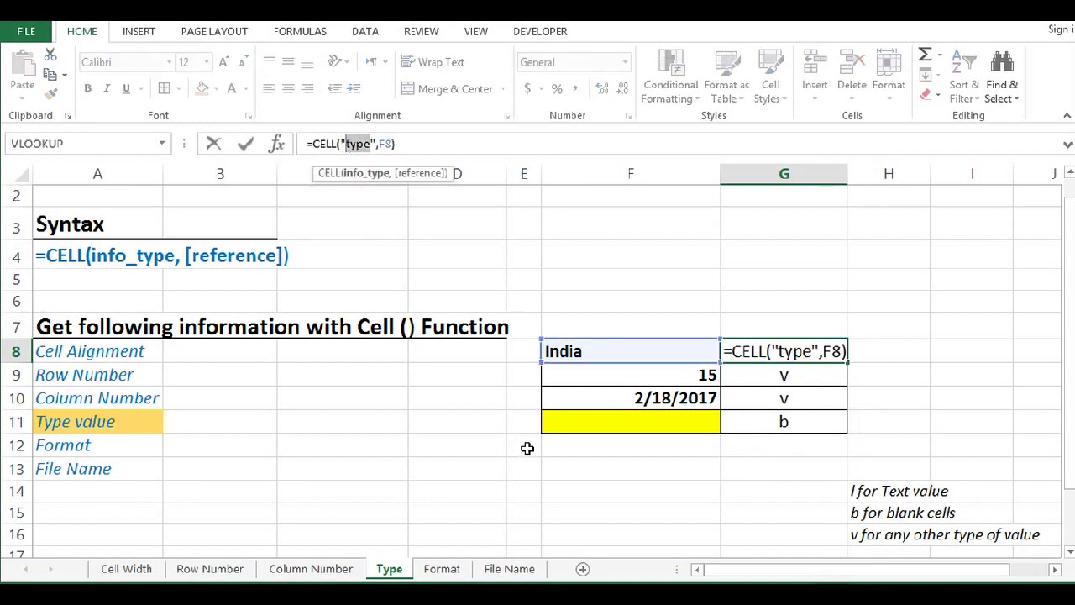
{"action": "key", "text": "ctrl+Return"}
{"action": "left_click", "coordinate": [674, 351]}
{"action": "left_click_drag", "start_coordinate": [674, 350], "coordinate": [680, 387]}
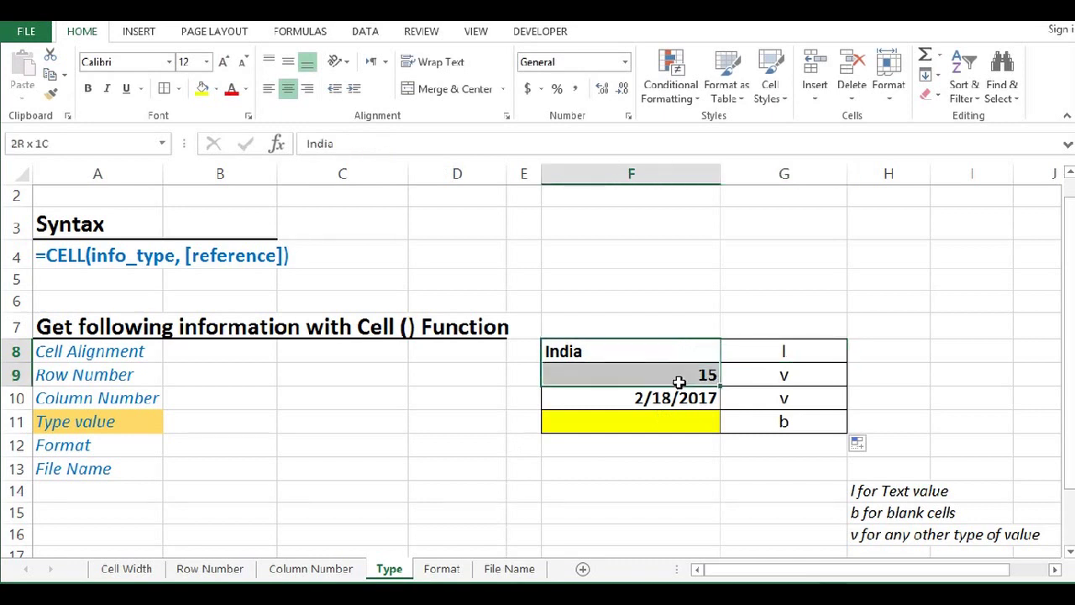
{"action": "left_click", "coordinate": [492, 497]}
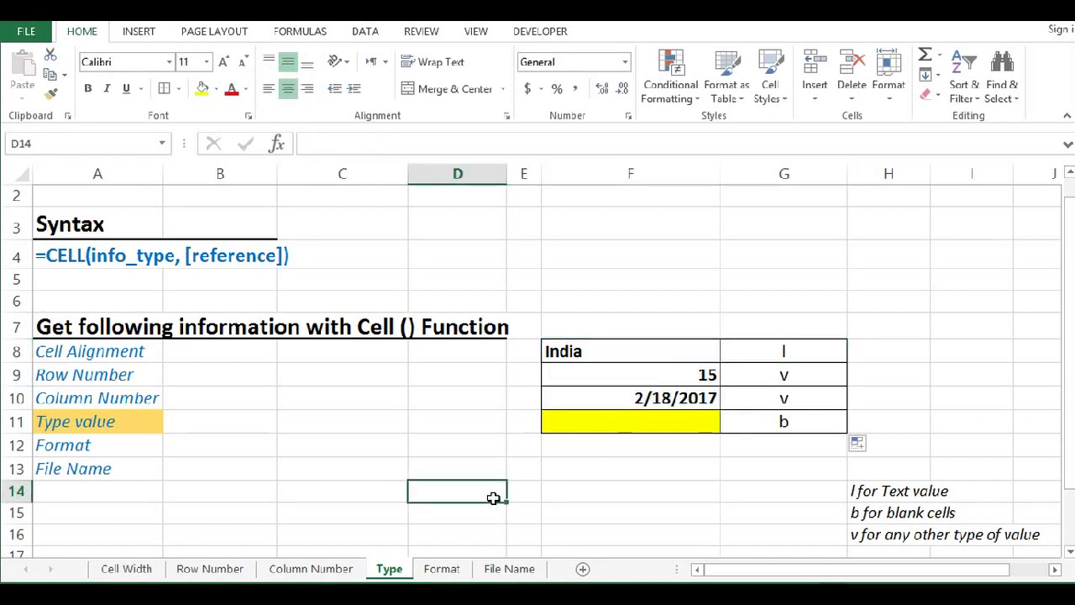
On the Format sheet, enter =CELL("format",F8) in G8 beside Hello.
{"action": "left_click", "coordinate": [445, 571]}
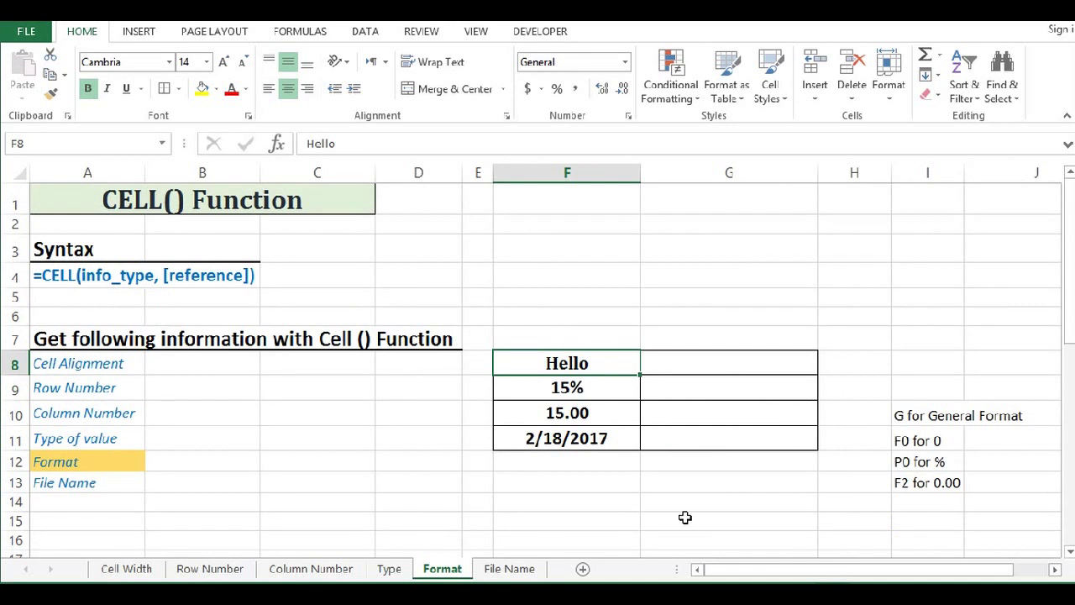
{"action": "left_click", "coordinate": [602, 282]}
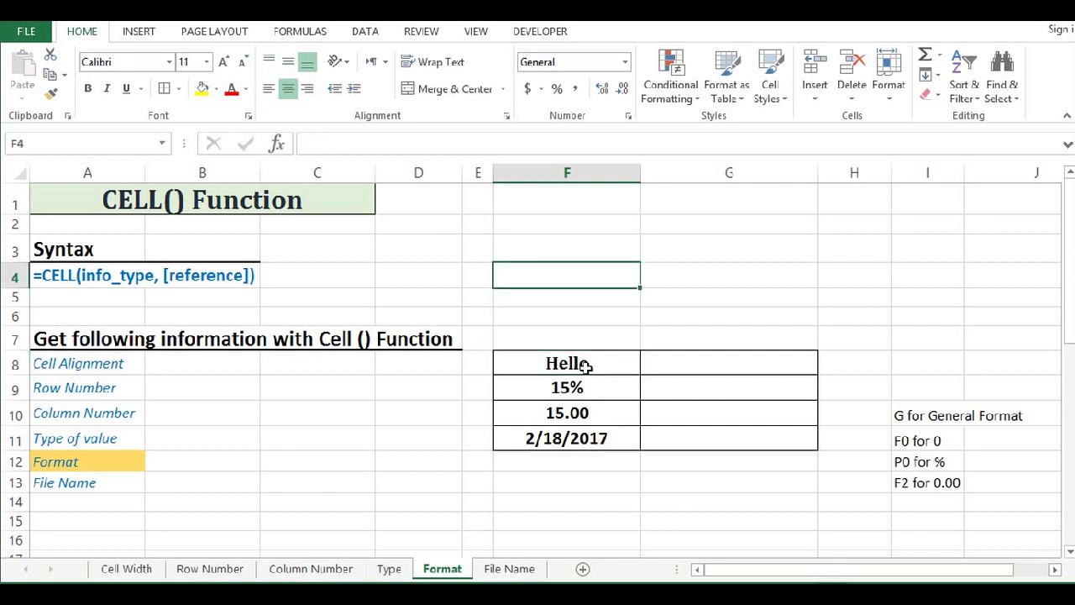
{"action": "left_click_drag", "start_coordinate": [585, 366], "coordinate": [608, 440]}
{"action": "left_click", "coordinate": [691, 363]}
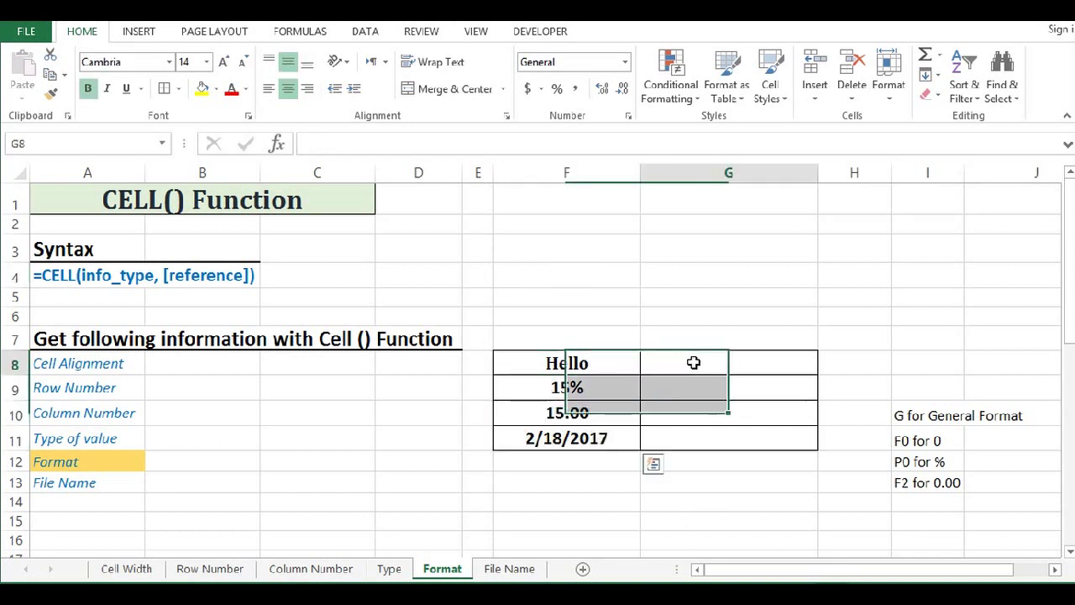
{"action": "type", "text": "="}
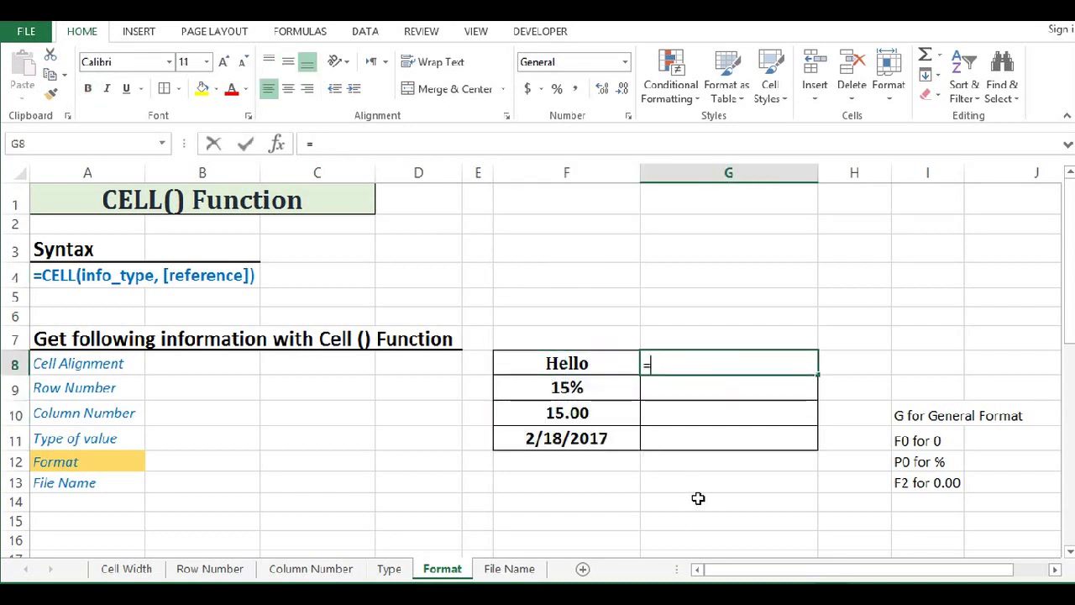
{"action": "type", "text": "cel"}
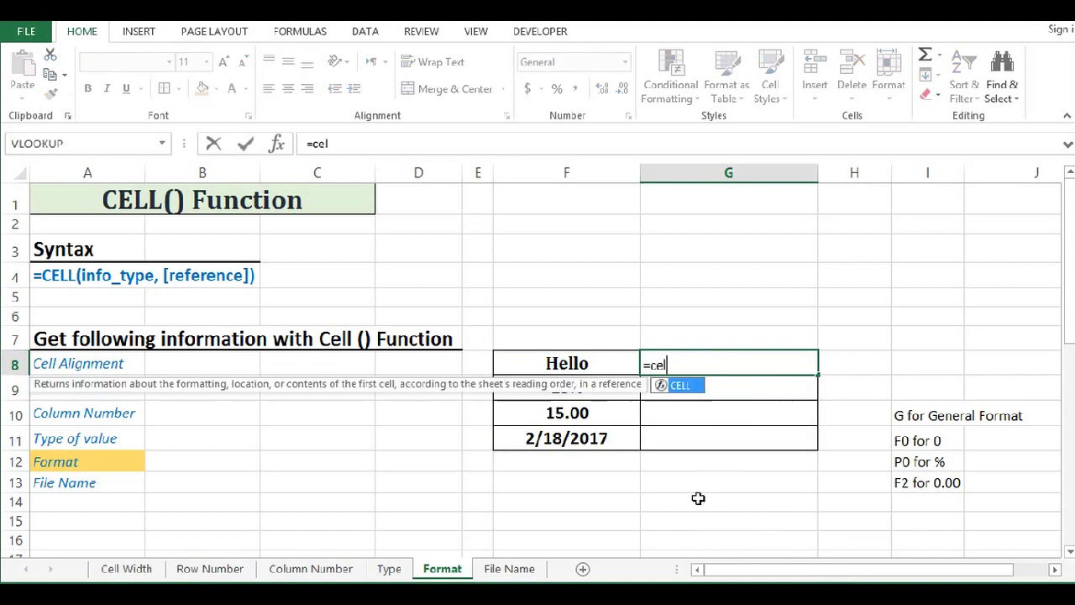
{"action": "type", "text": "l"}
{"action": "type", "text": "(\"for"}
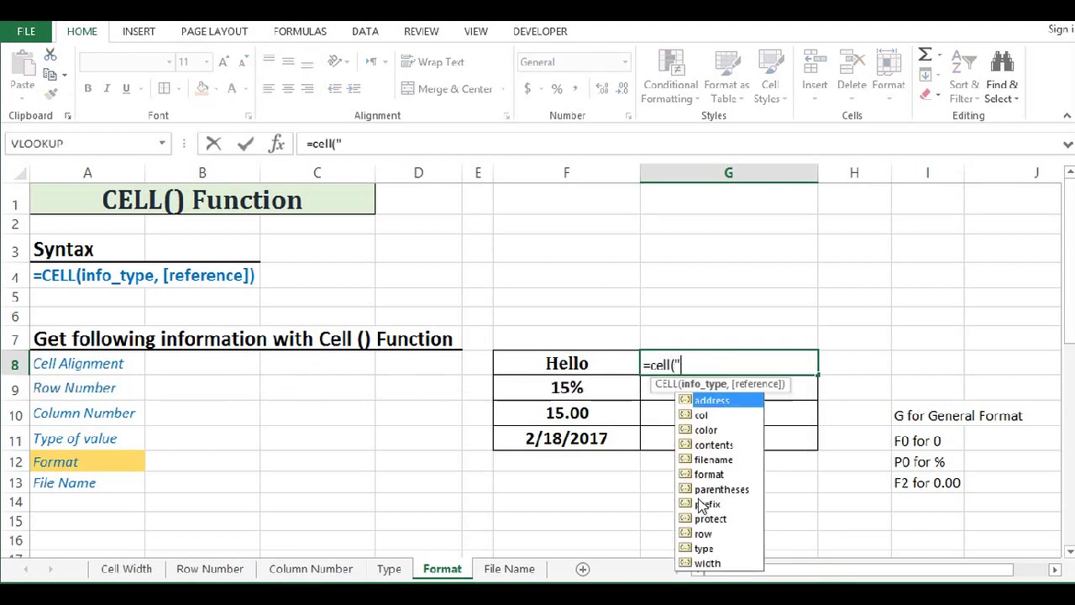
{"action": "type", "text": "mat"}
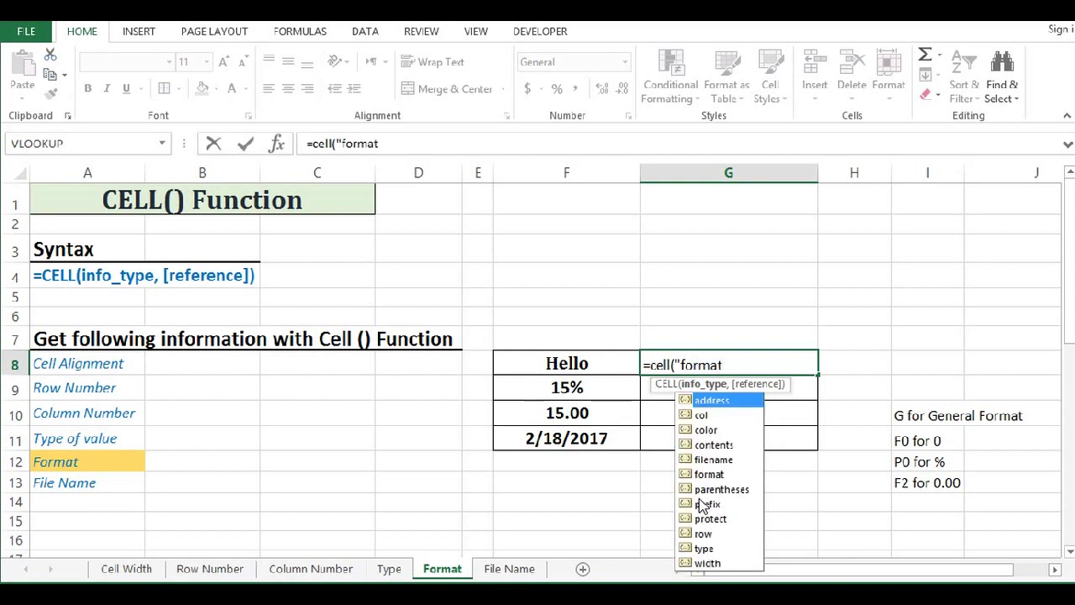
{"action": "type", "text": "\","}
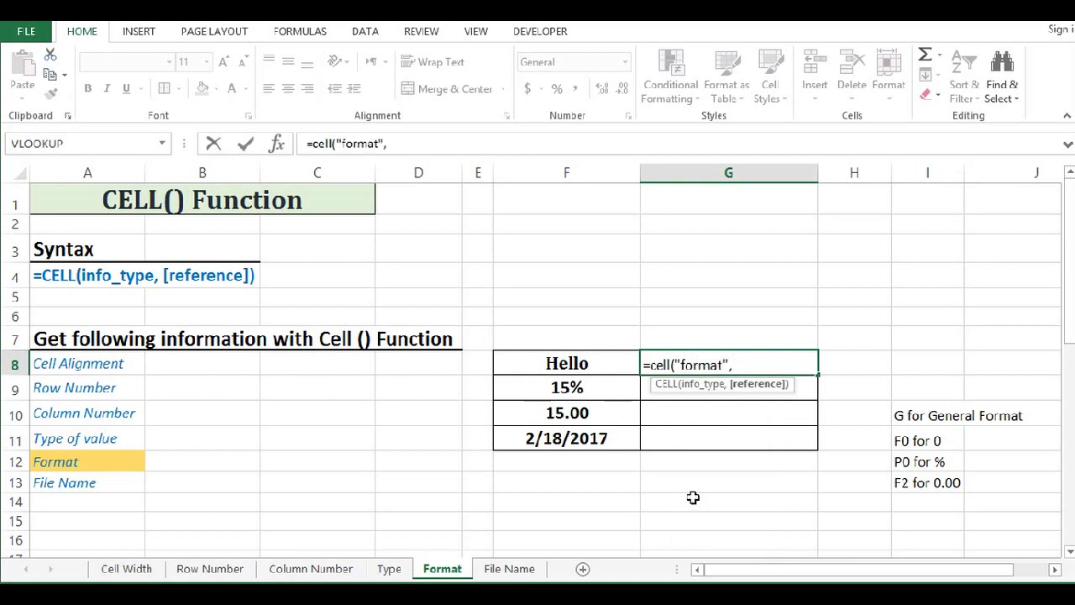
{"action": "left_click", "coordinate": [573, 362]}
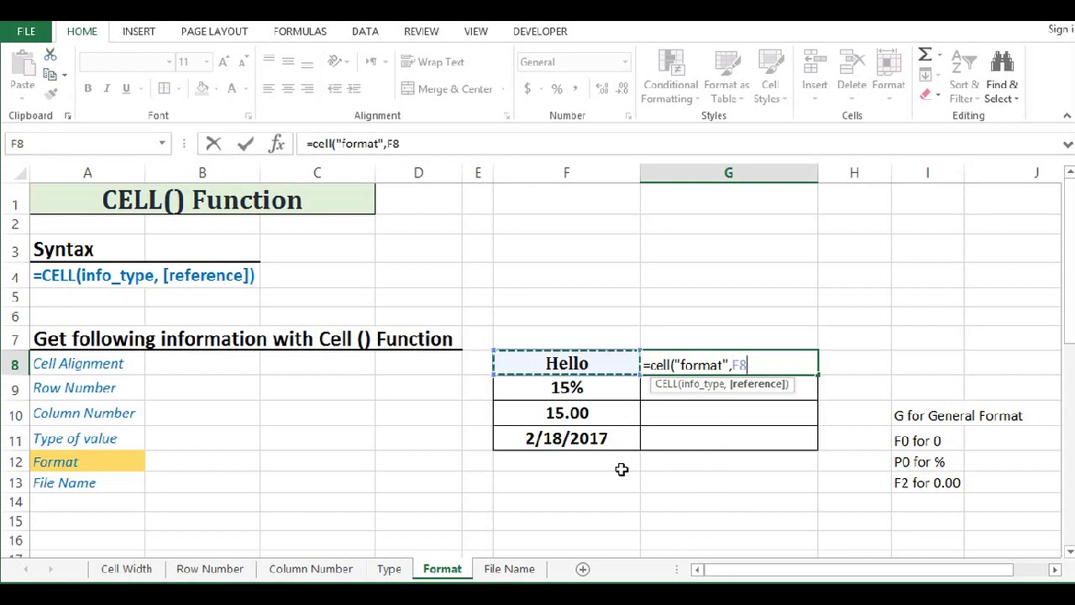
{"action": "type", "text": ")"}
{"action": "key", "text": "Return"}
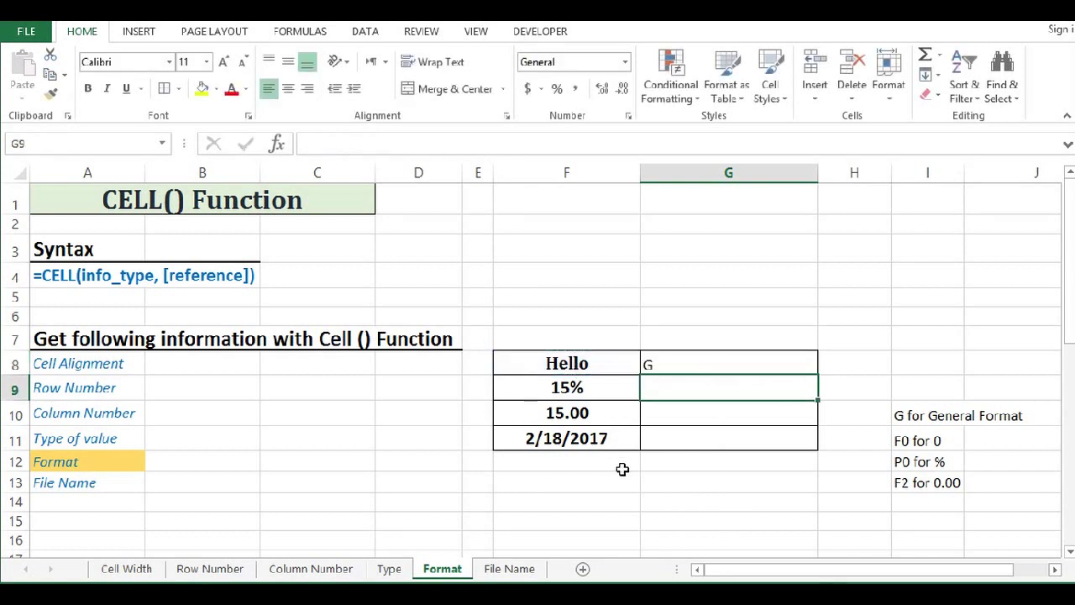
Fill the format formula down to G11, giving G, P0, F2 and D4.
{"action": "left_click", "coordinate": [719, 359]}
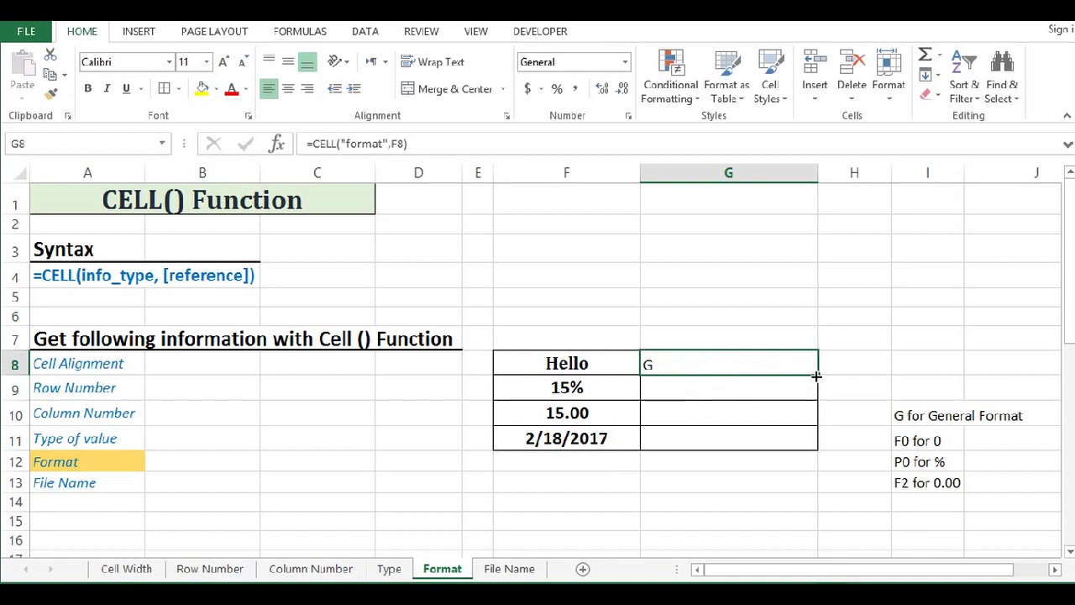
{"action": "left_click_drag", "start_coordinate": [816, 375], "coordinate": [809, 446]}
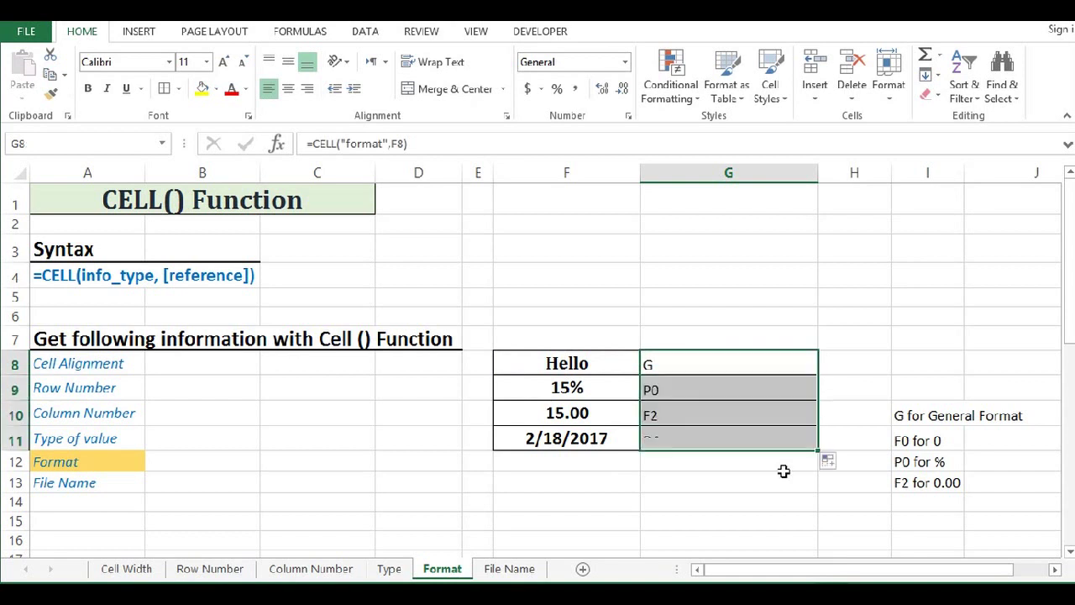
{"action": "left_click", "coordinate": [730, 362]}
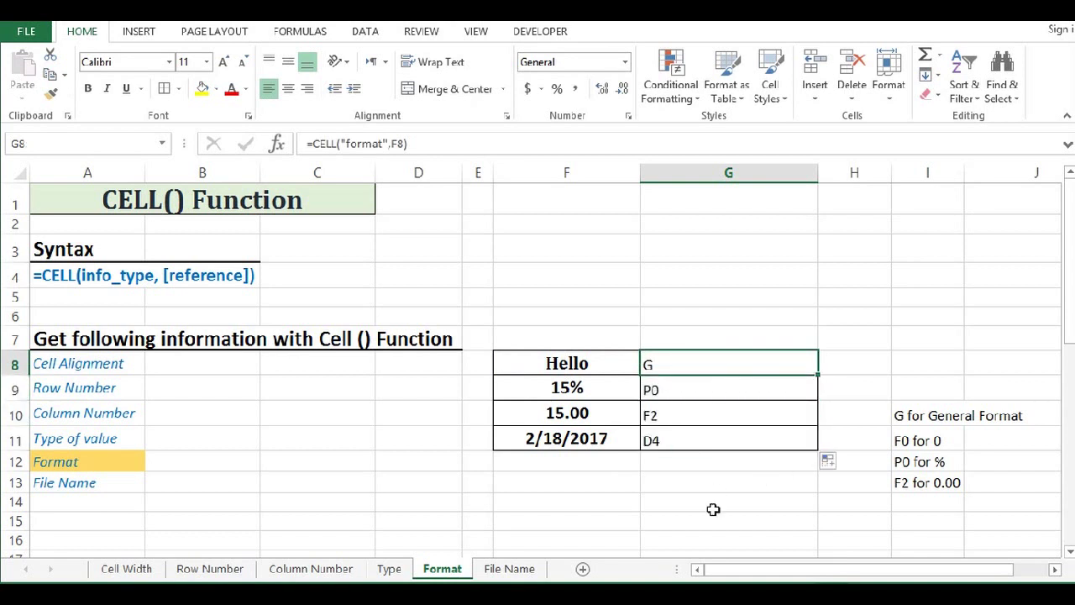
{"action": "left_click", "coordinate": [703, 391]}
{"action": "left_click", "coordinate": [695, 424]}
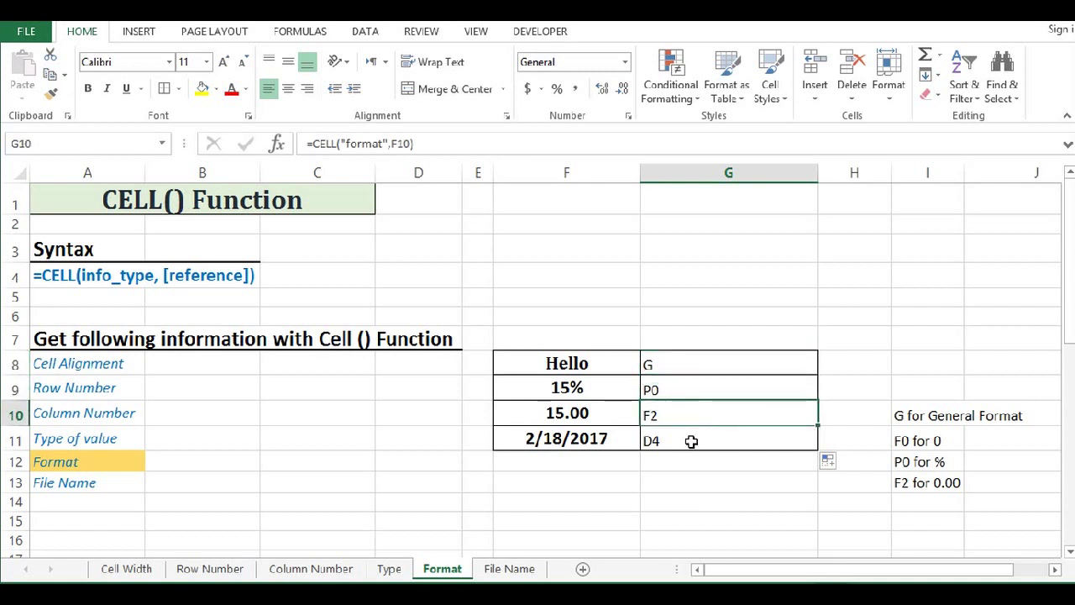
{"action": "left_click", "coordinate": [692, 439]}
{"action": "left_click", "coordinate": [921, 418]}
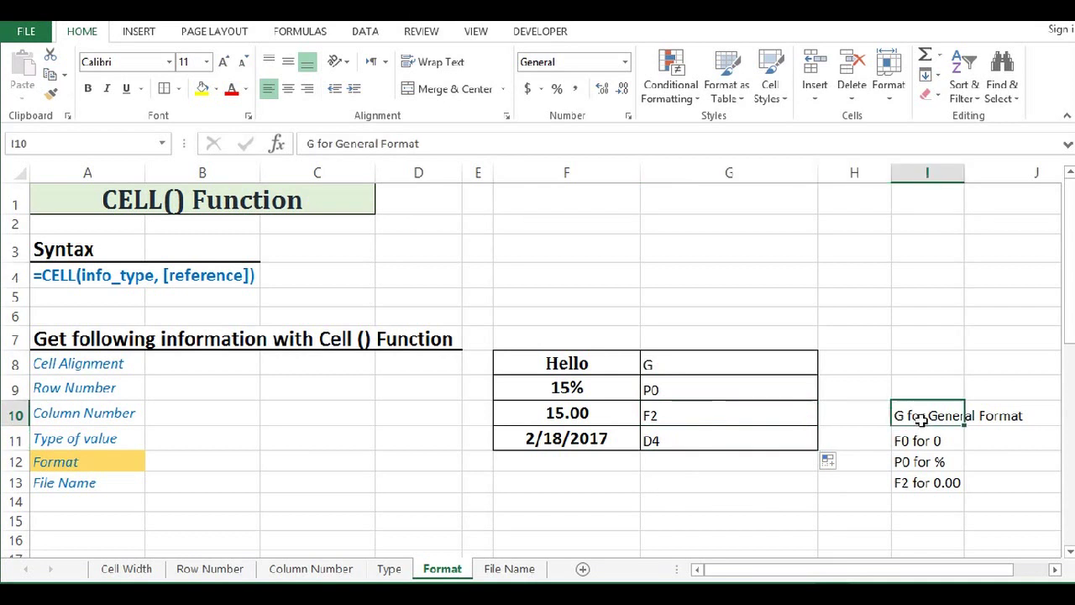
{"action": "left_click", "coordinate": [596, 361]}
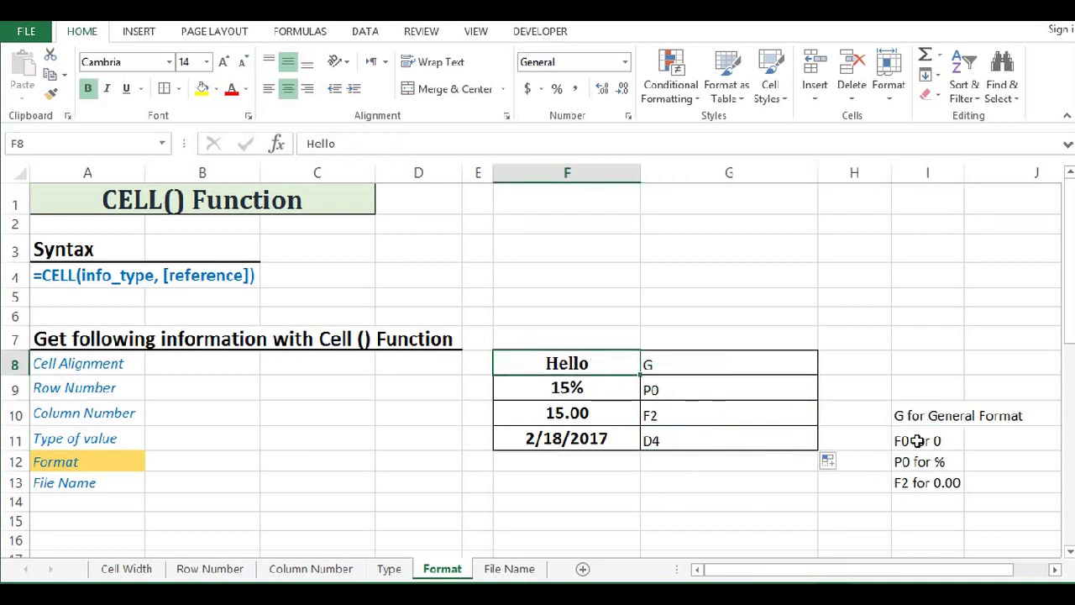
{"action": "left_click", "coordinate": [924, 440]}
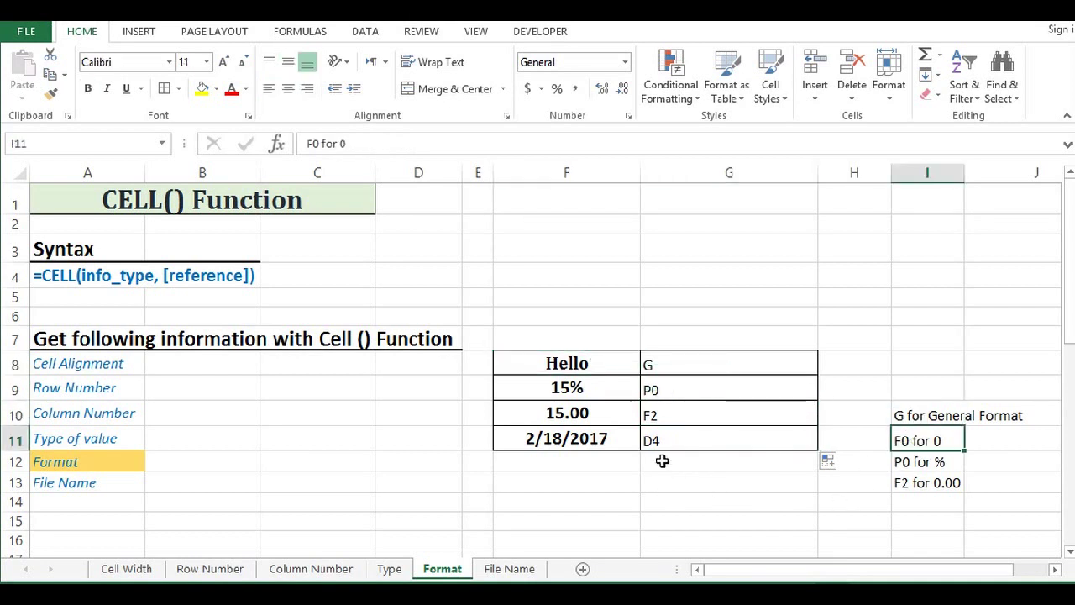
{"action": "left_click", "coordinate": [596, 416]}
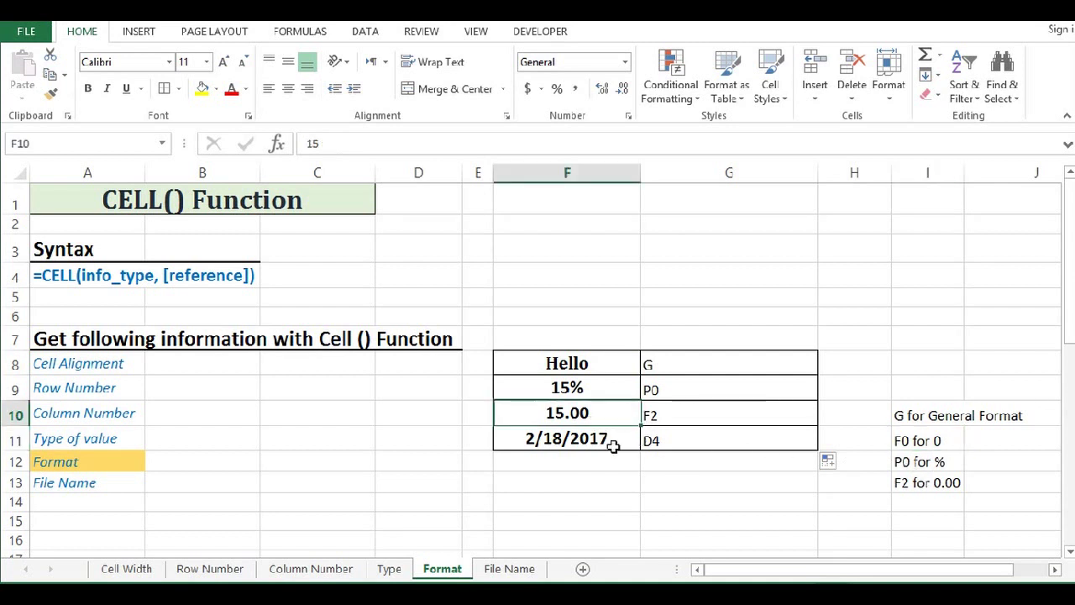
{"action": "left_click", "coordinate": [697, 415]}
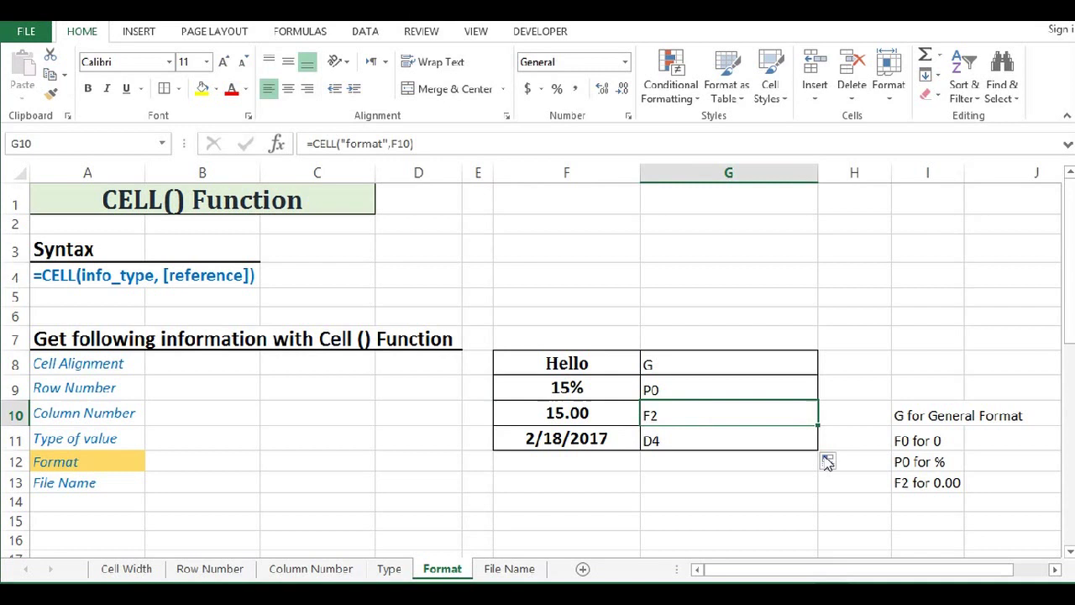
{"action": "left_click", "coordinate": [928, 460]}
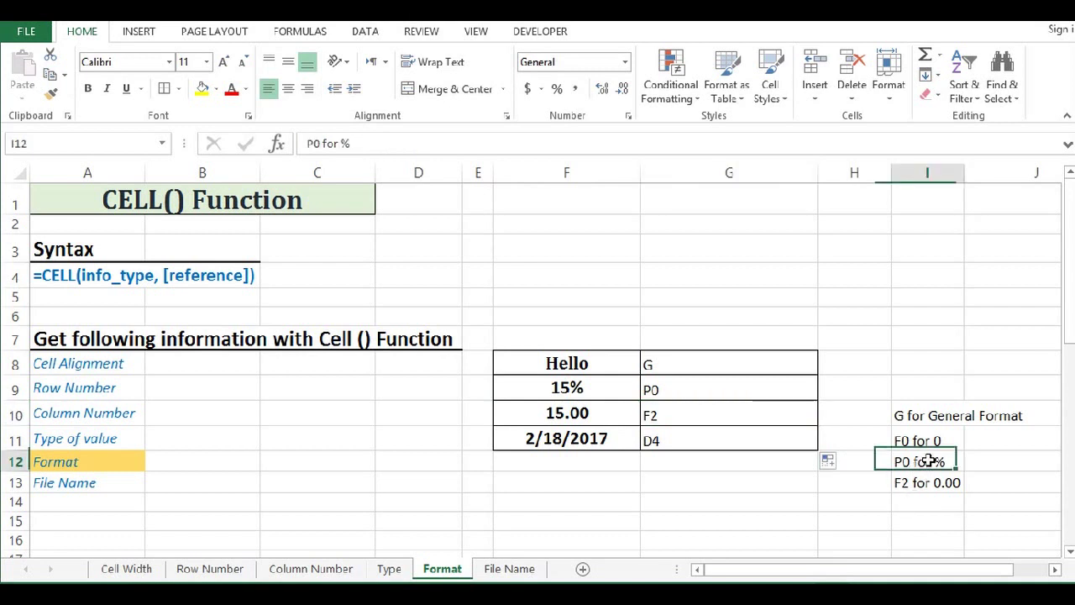
{"action": "left_click", "coordinate": [610, 391]}
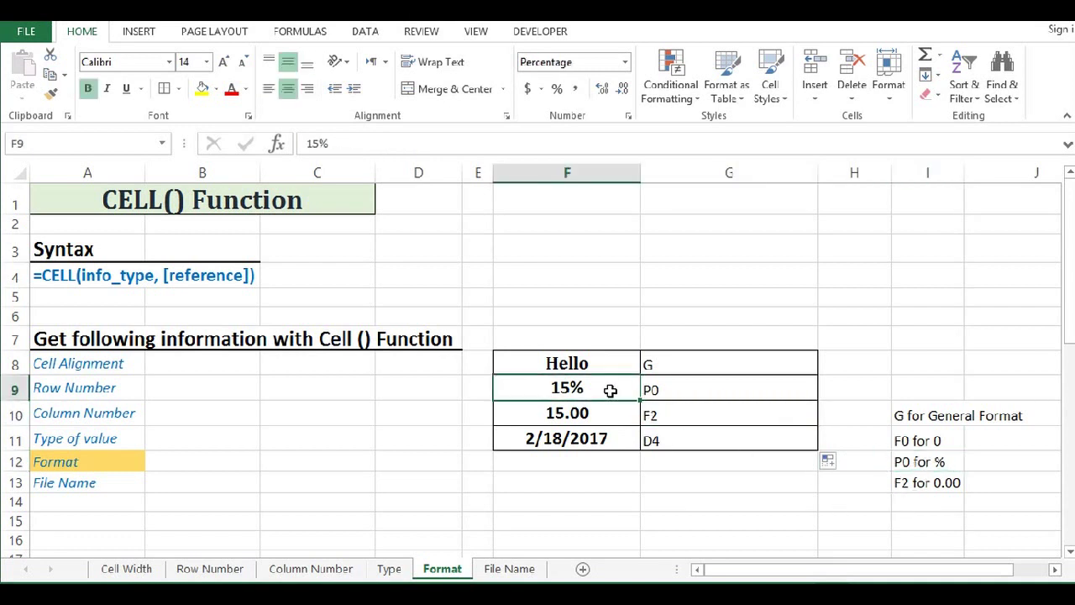
{"action": "left_click", "coordinate": [917, 483]}
{"action": "left_click_drag", "start_coordinate": [594, 417], "coordinate": [648, 415]}
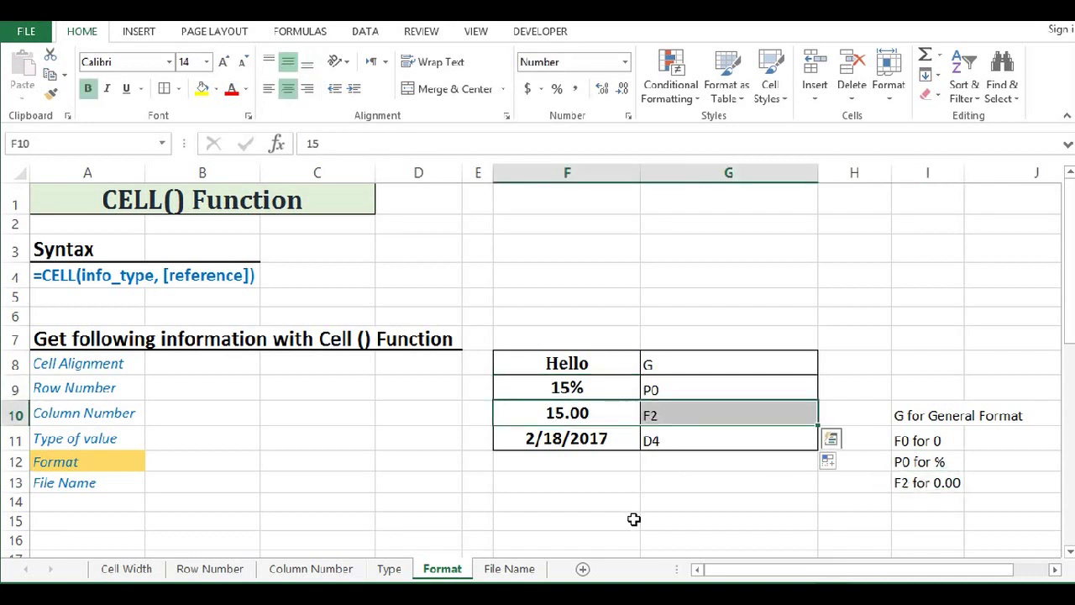
{"action": "left_click", "coordinate": [703, 504]}
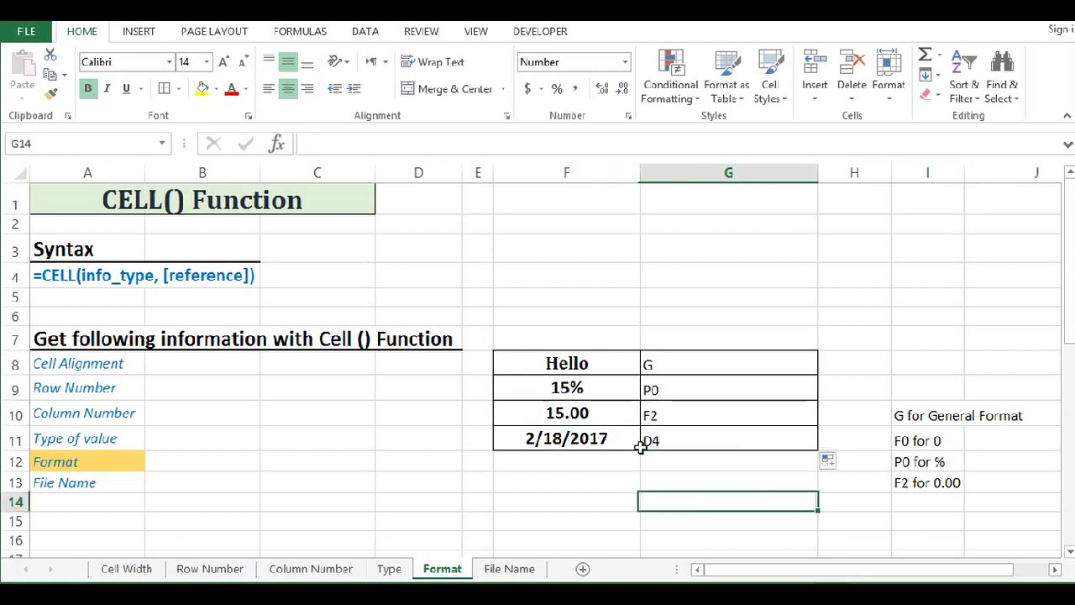
{"action": "left_click", "coordinate": [593, 363]}
{"action": "left_click_drag", "start_coordinate": [645, 401], "coordinate": [672, 430]}
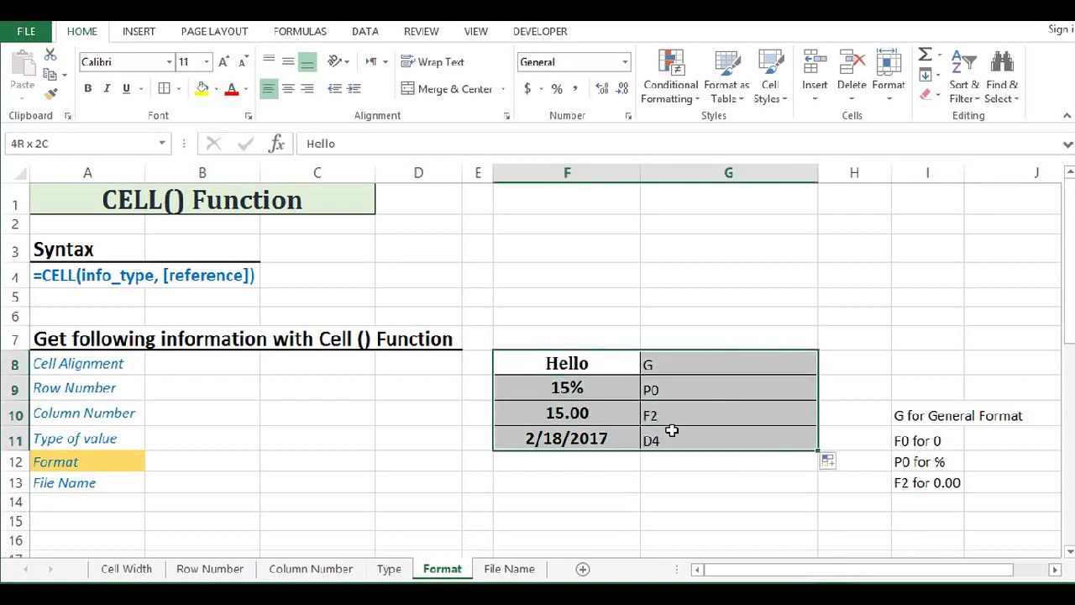
{"action": "left_click", "coordinate": [622, 363]}
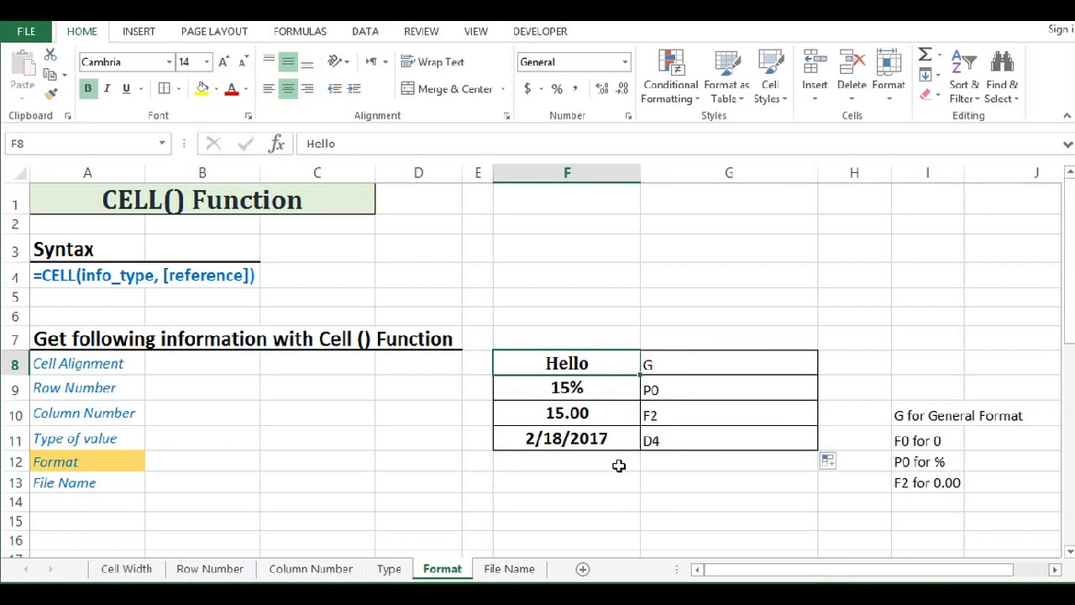
{"action": "scroll", "coordinate": [618, 465], "scroll_direction": "down", "scroll_amount": 1}
{"action": "scroll", "coordinate": [618, 465], "scroll_direction": "down", "scroll_amount": 3}
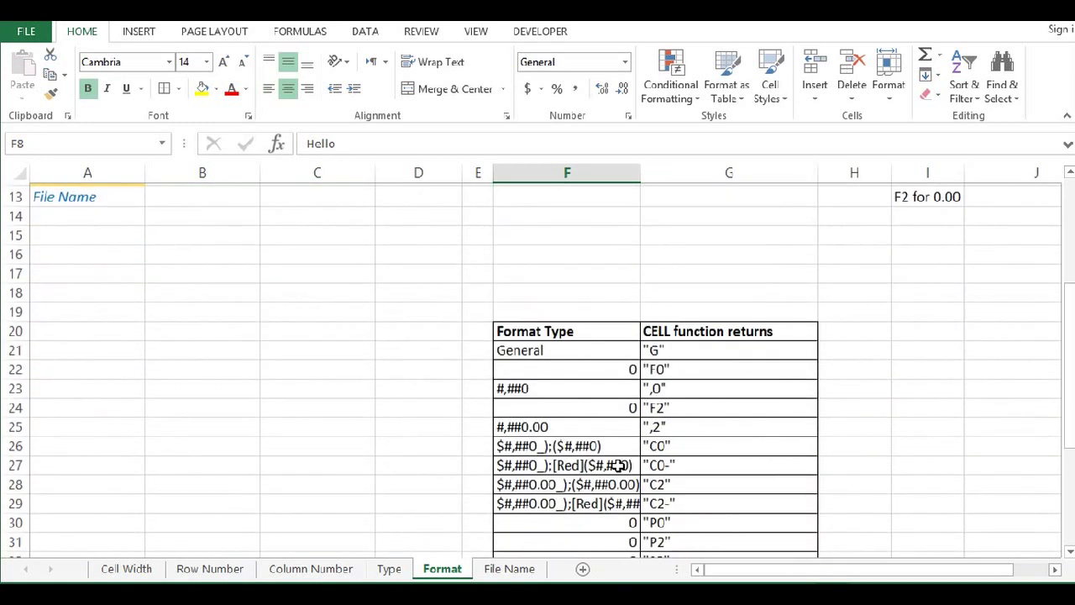
{"action": "scroll", "coordinate": [618, 465], "scroll_direction": "down", "scroll_amount": 1}
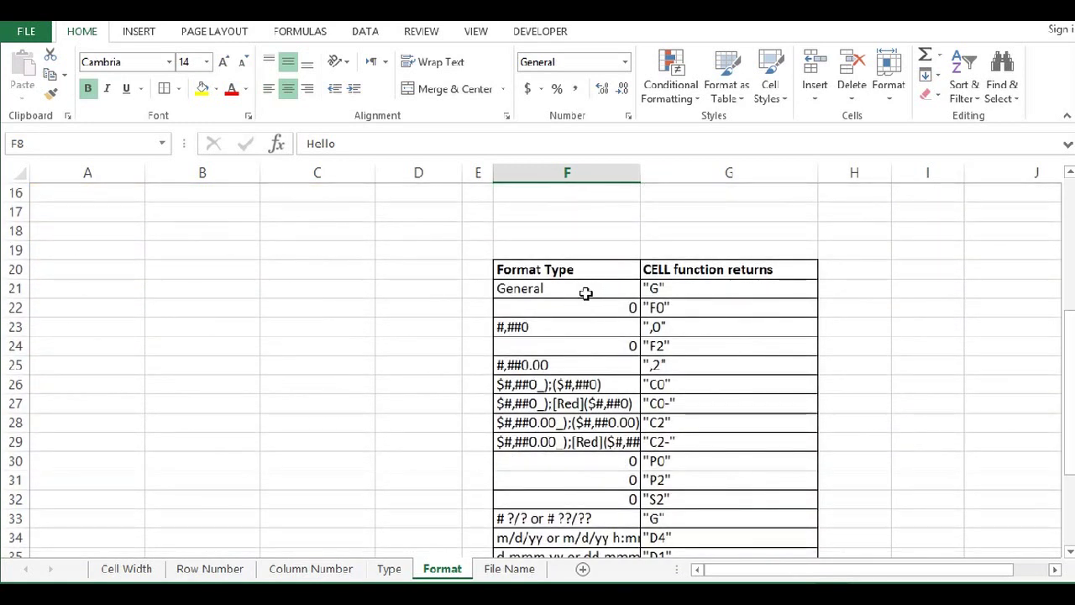
{"action": "mouse_move", "coordinate": [592, 270]}
{"action": "left_mouse_down"}
{"action": "mouse_move", "coordinate": [721, 489]}
{"action": "mouse_move", "coordinate": [731, 575]}
{"action": "left_mouse_up"}
{"action": "scroll", "coordinate": [758, 455], "scroll_direction": "up", "scroll_amount": 2}
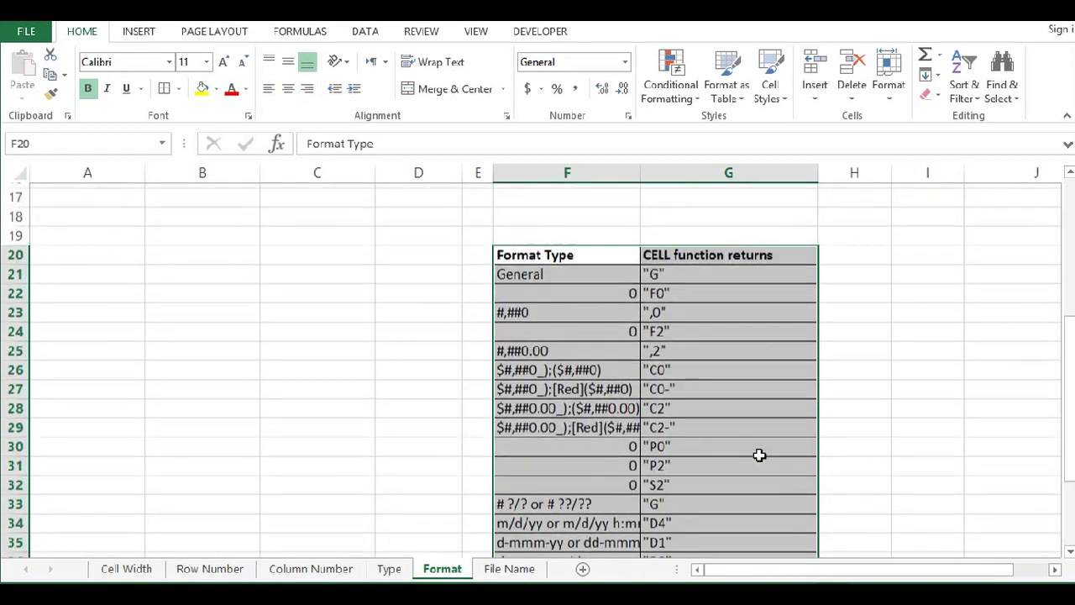
{"action": "scroll", "coordinate": [759, 455], "scroll_direction": "up", "scroll_amount": 5}
{"action": "scroll", "coordinate": [758, 455], "scroll_direction": "up", "scroll_amount": 1}
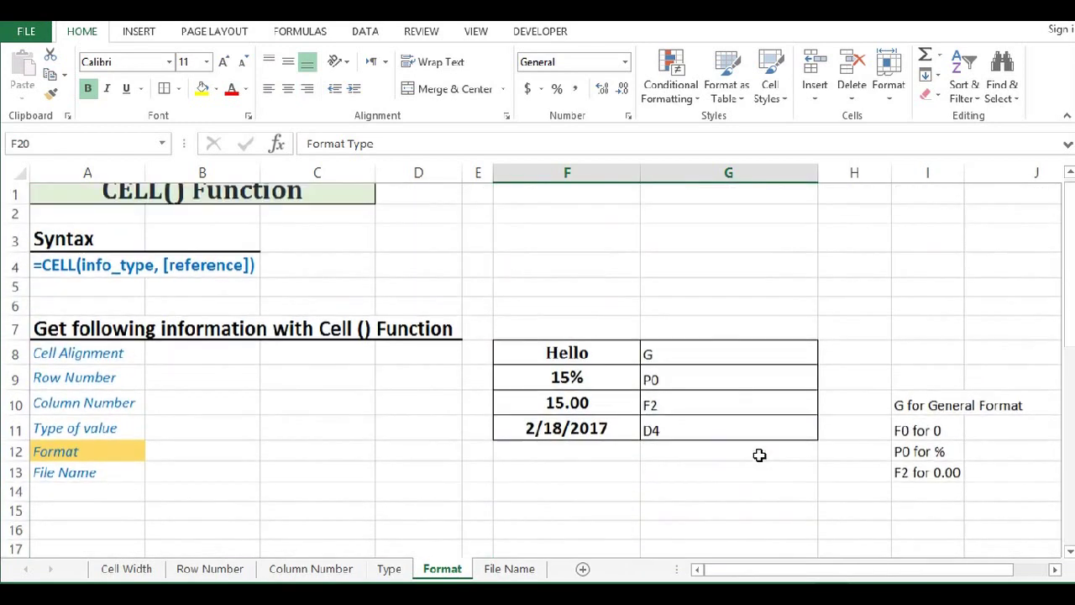
{"action": "left_click", "coordinate": [579, 365]}
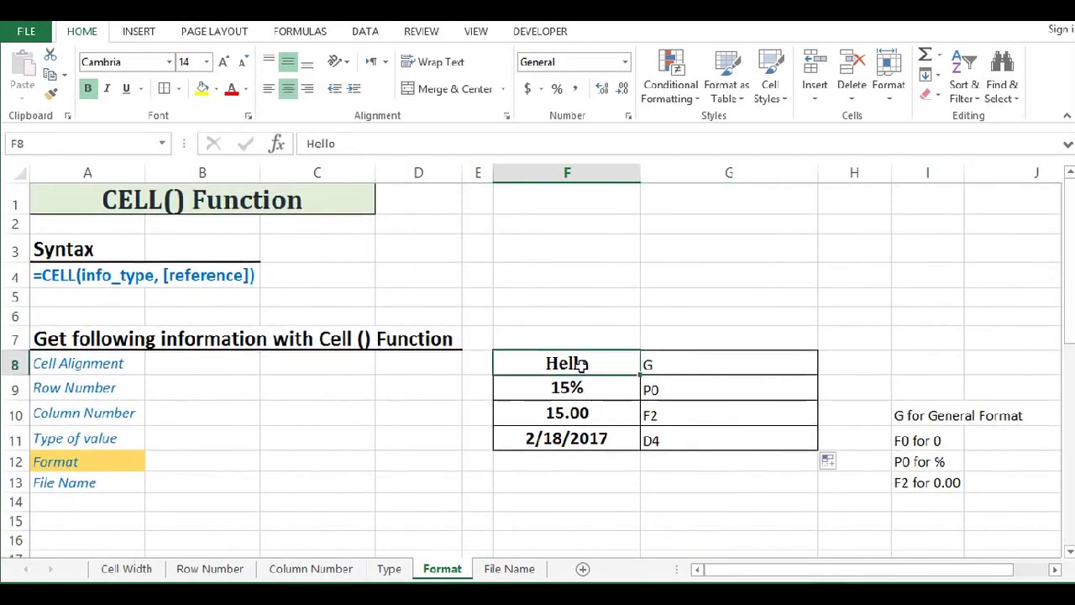
On the File Name sheet, enter =CELL("filename",F9) in G9 to show the workbook path.
{"action": "left_click", "coordinate": [510, 567]}
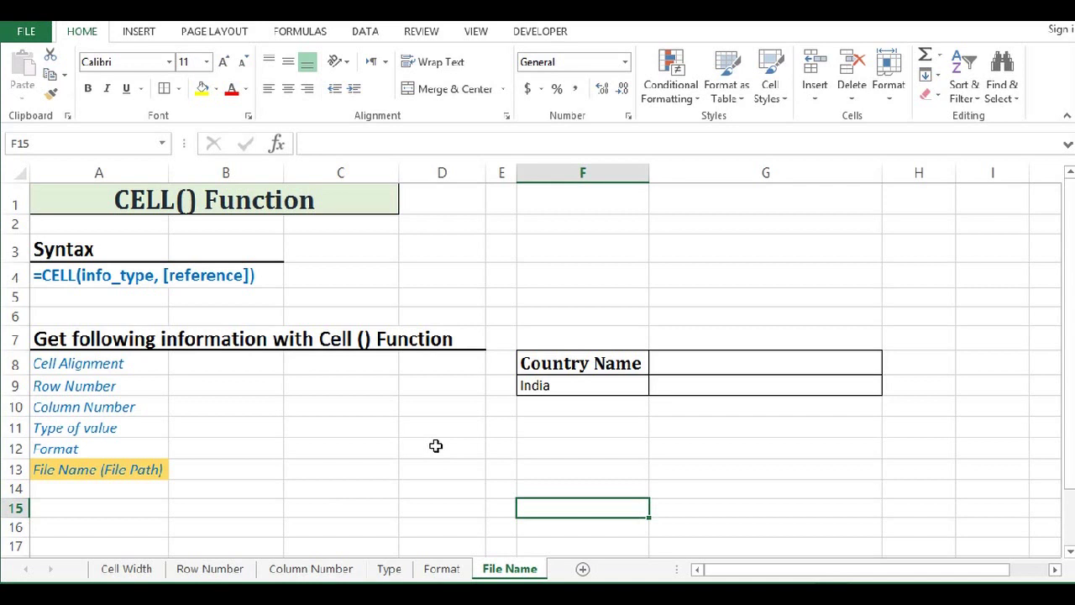
{"action": "left_click", "coordinate": [674, 383]}
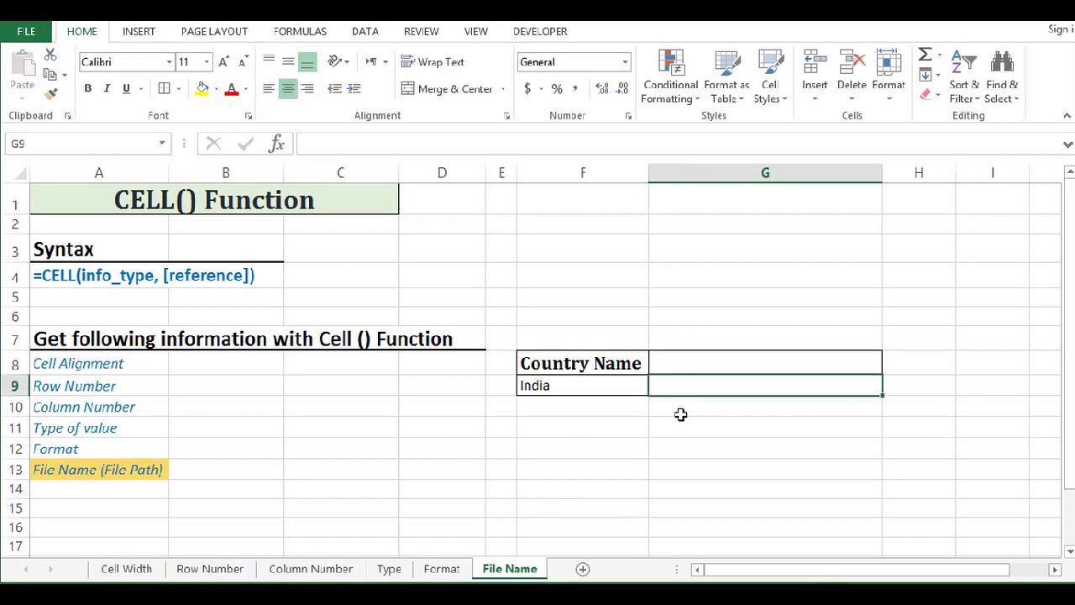
{"action": "type", "text": "=c"}
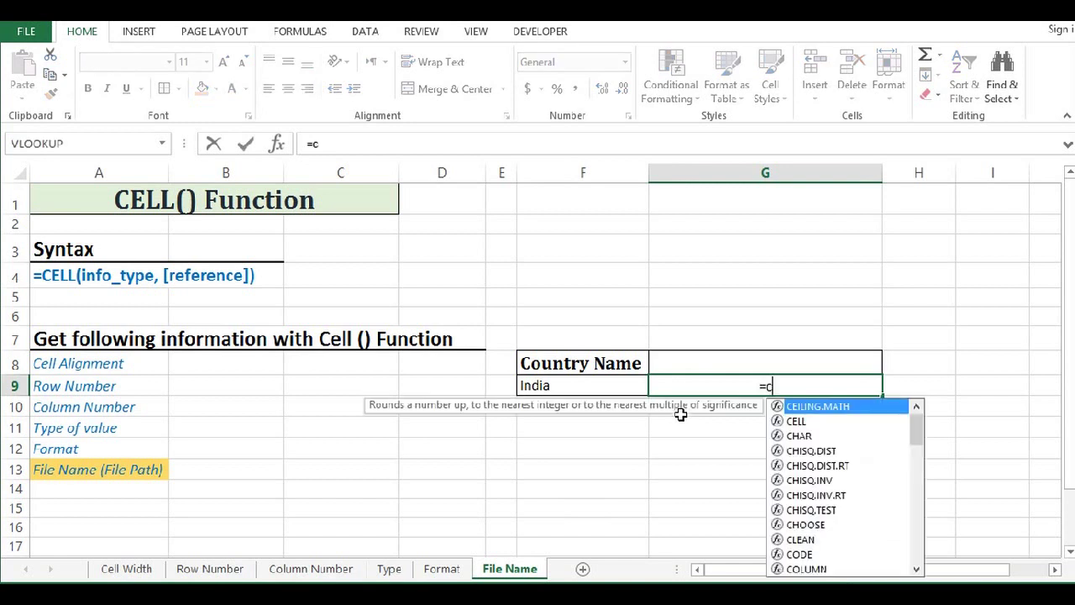
{"action": "type", "text": "ell("}
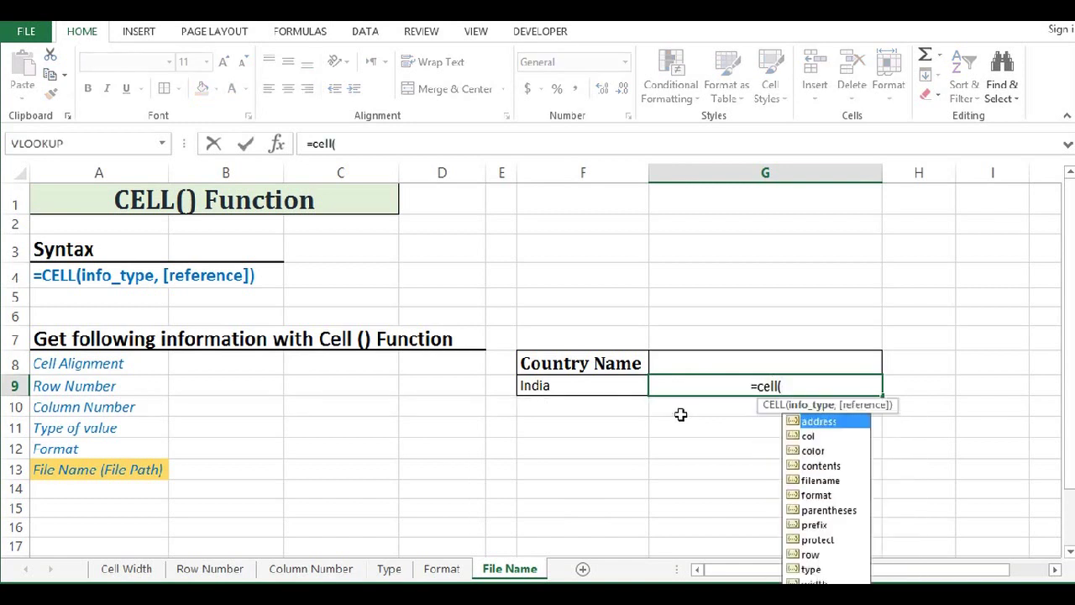
{"action": "type", "text": "\""}
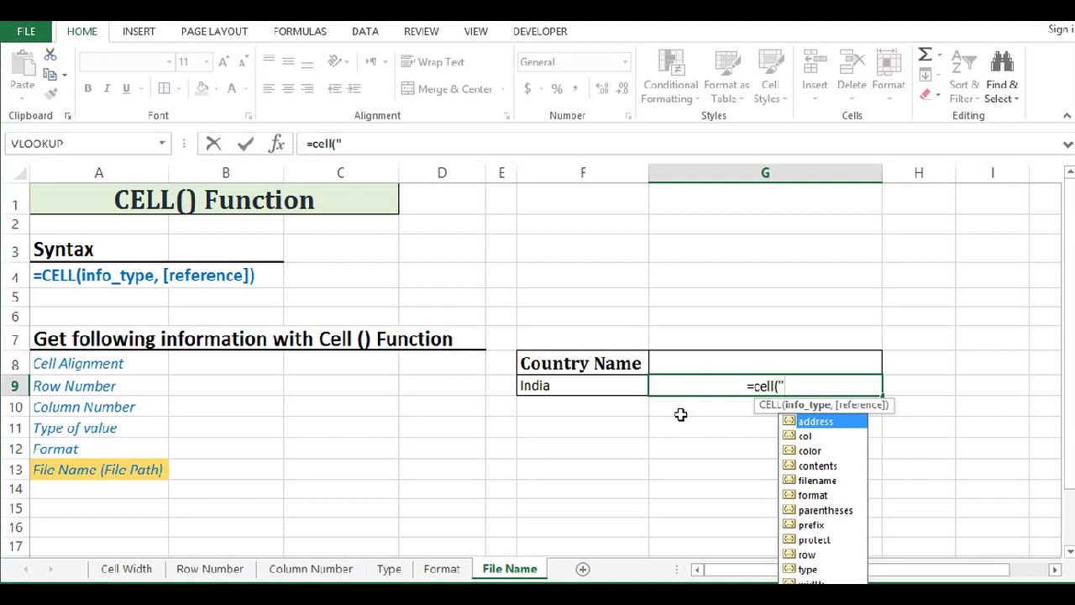
{"action": "type", "text": "filename"}
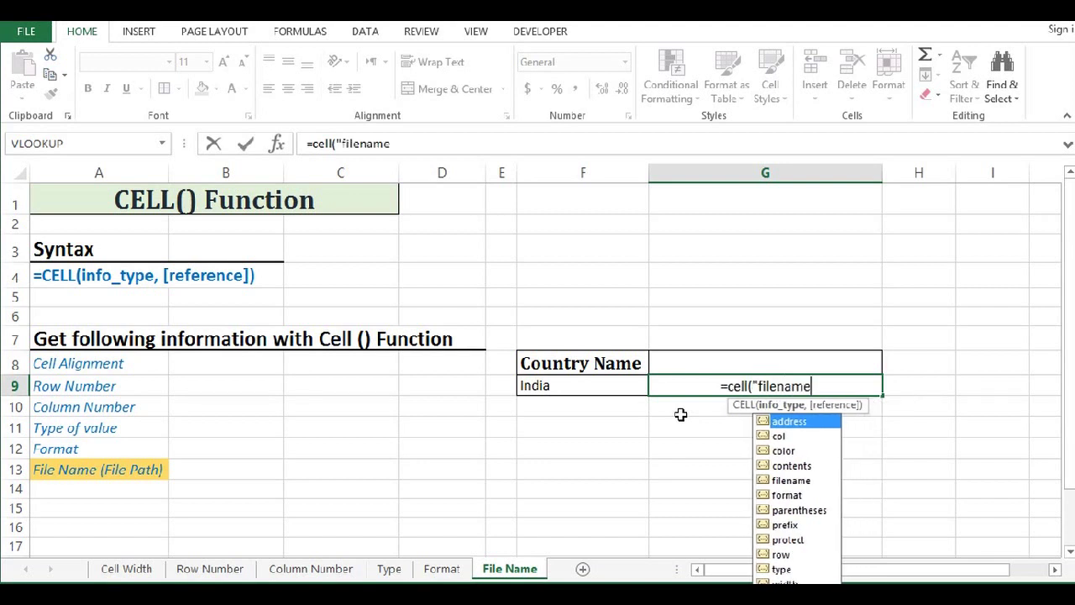
{"action": "type", "text": "\","}
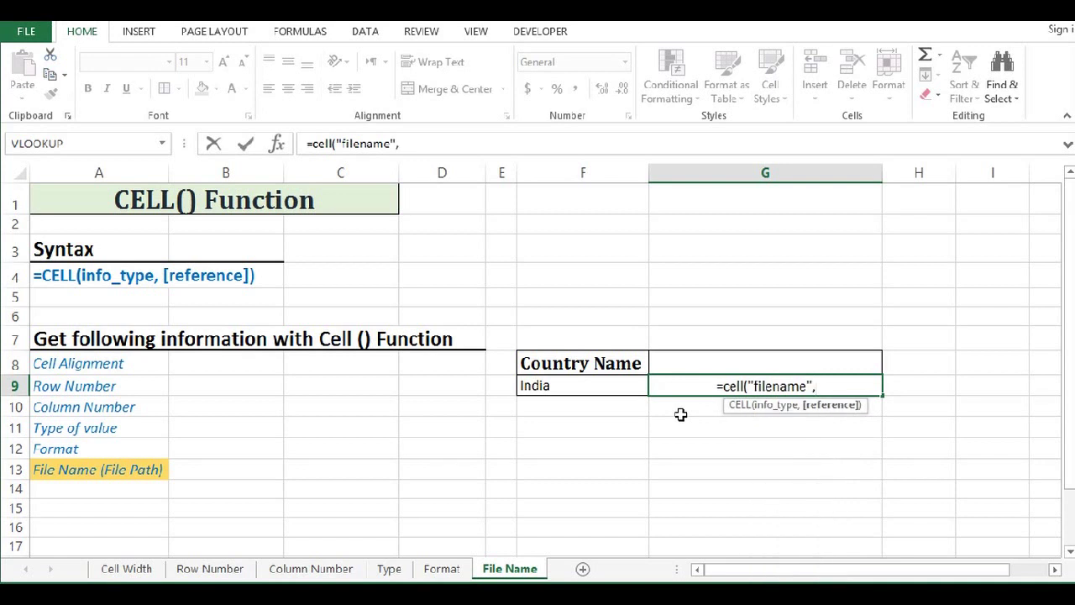
{"action": "left_click", "coordinate": [579, 385]}
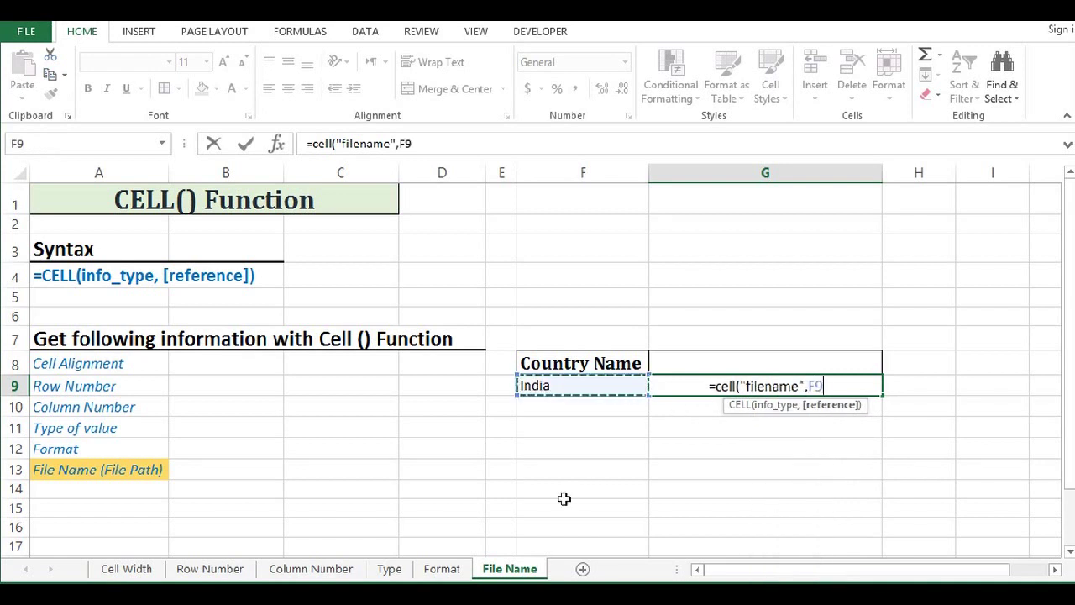
{"action": "type", "text": ")"}
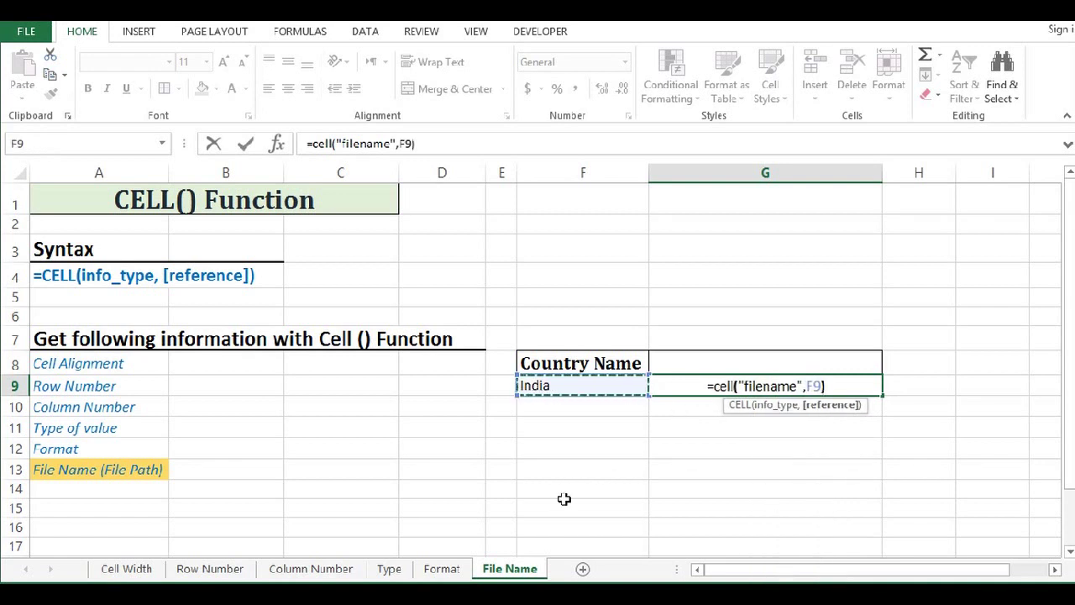
{"action": "key", "text": "Return"}
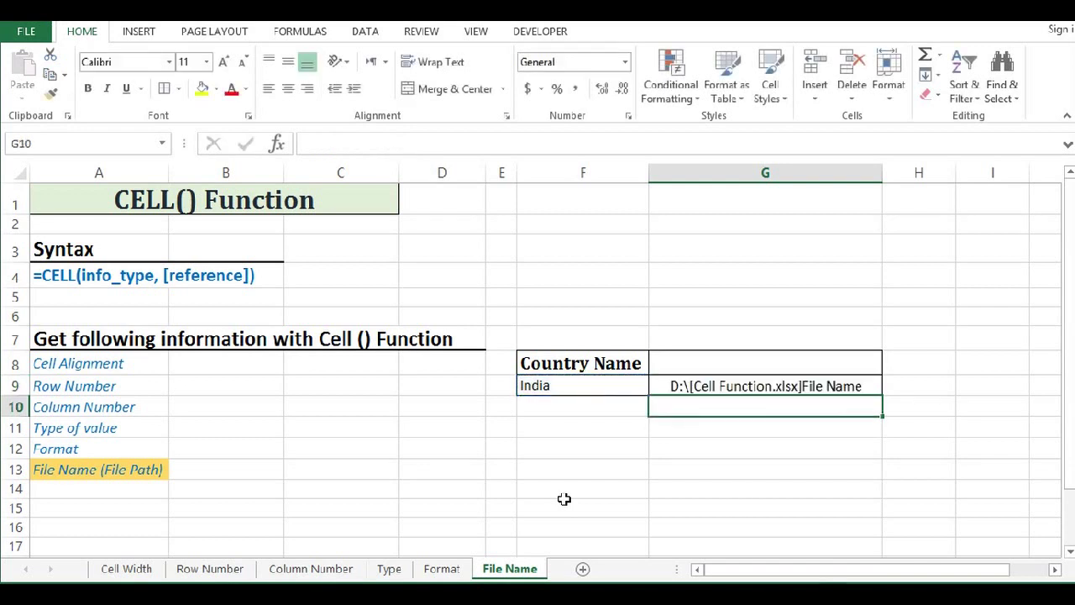
{"action": "left_click", "coordinate": [720, 382]}
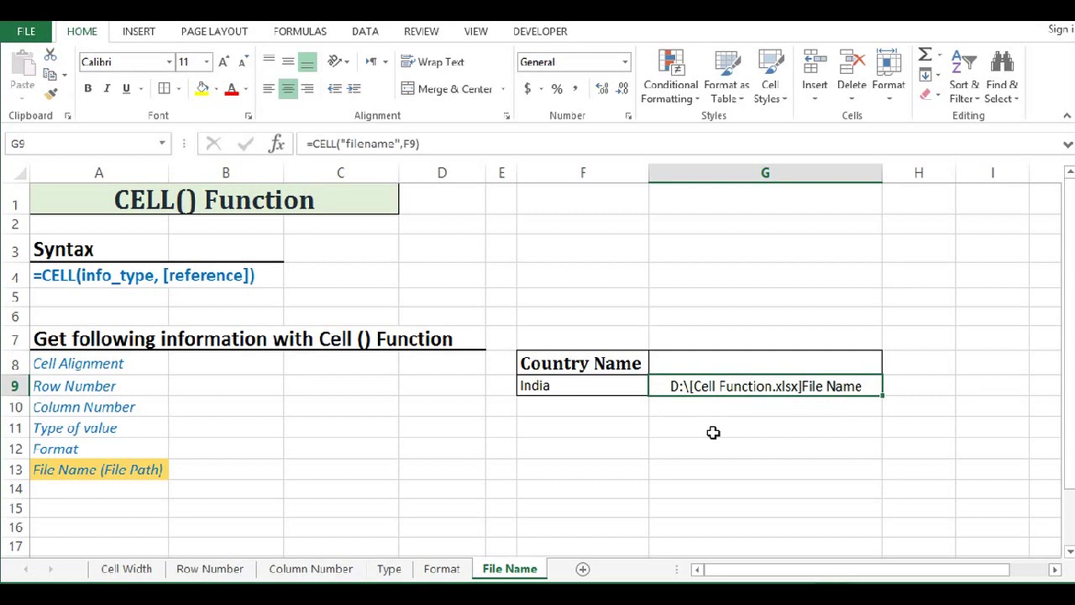
{"action": "left_click", "coordinate": [391, 144]}
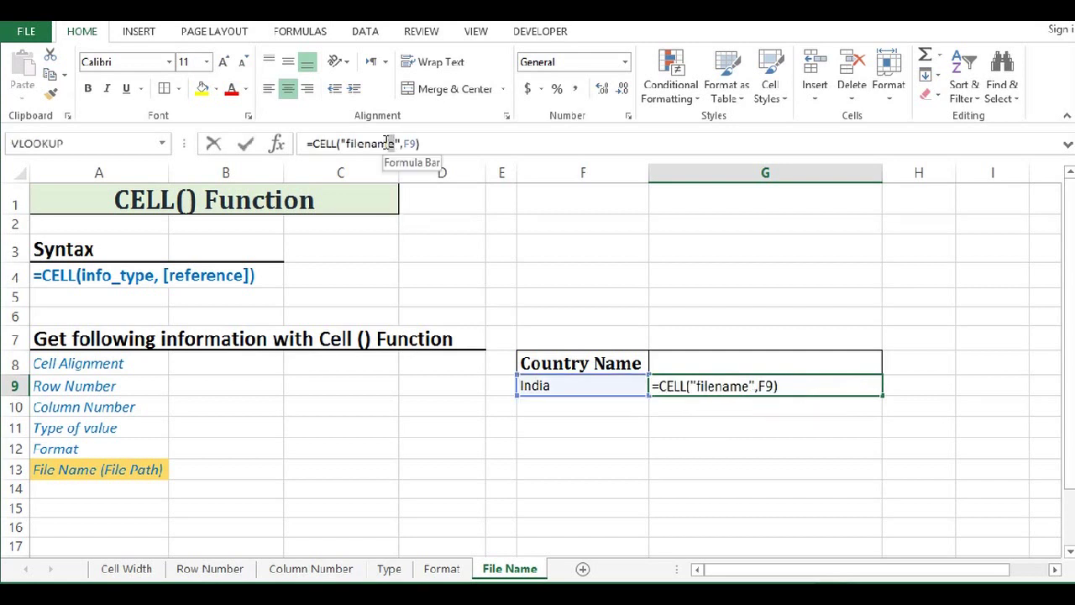
{"action": "left_click_drag", "start_coordinate": [392, 143], "coordinate": [345, 144]}
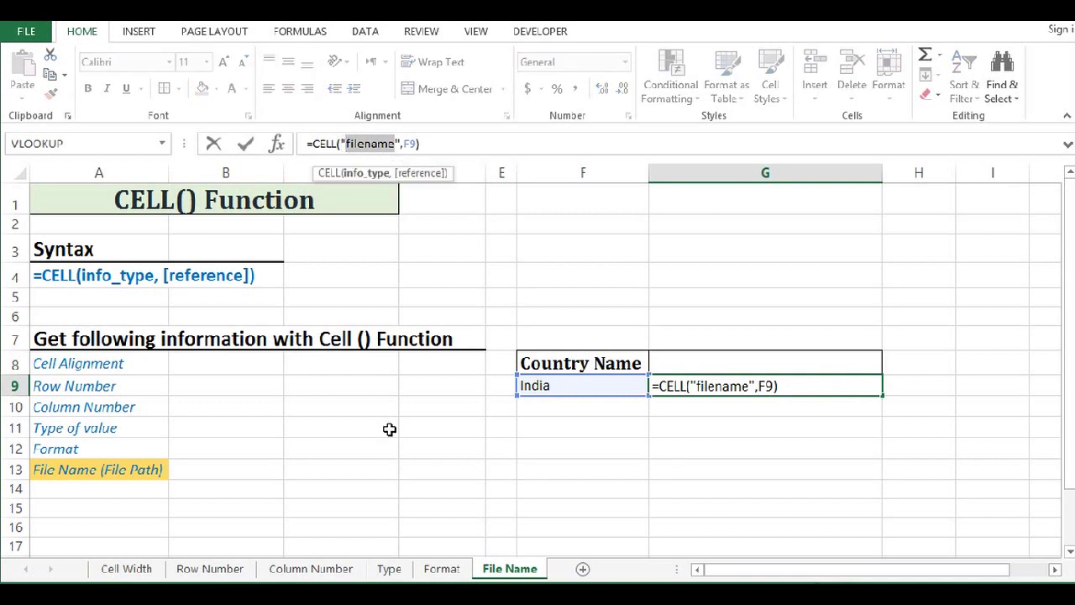
{"action": "key", "text": "Return"}
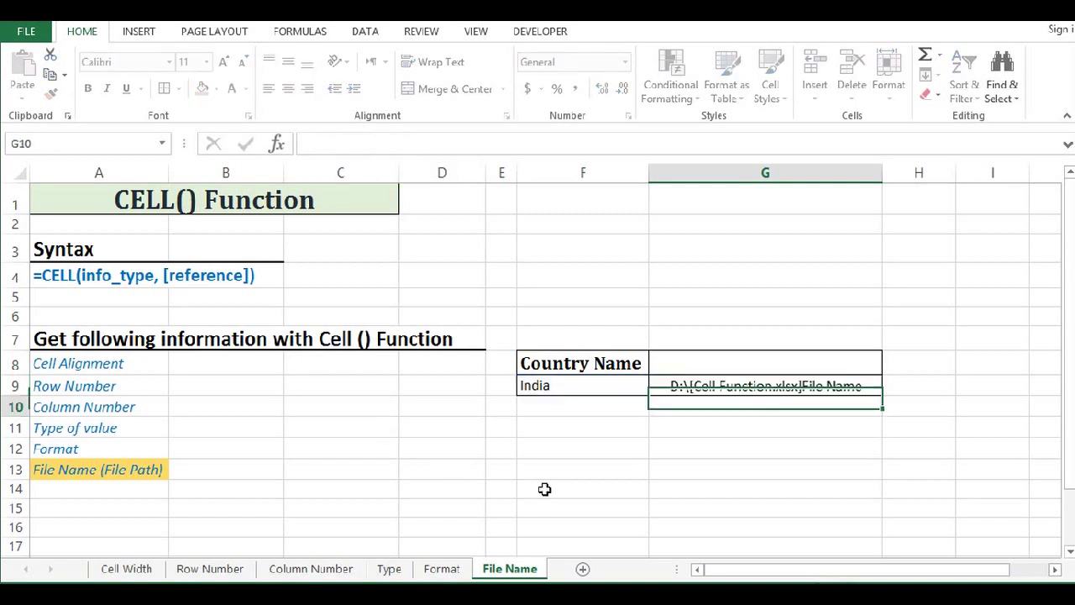
{"action": "left_click", "coordinate": [702, 382]}
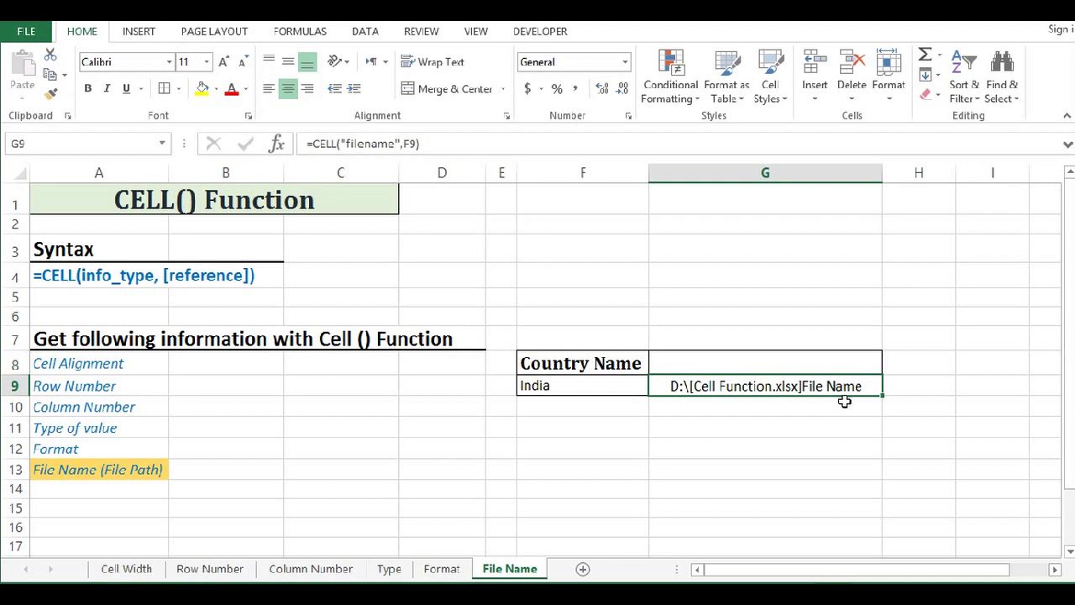
{"action": "left_click", "coordinate": [518, 526]}
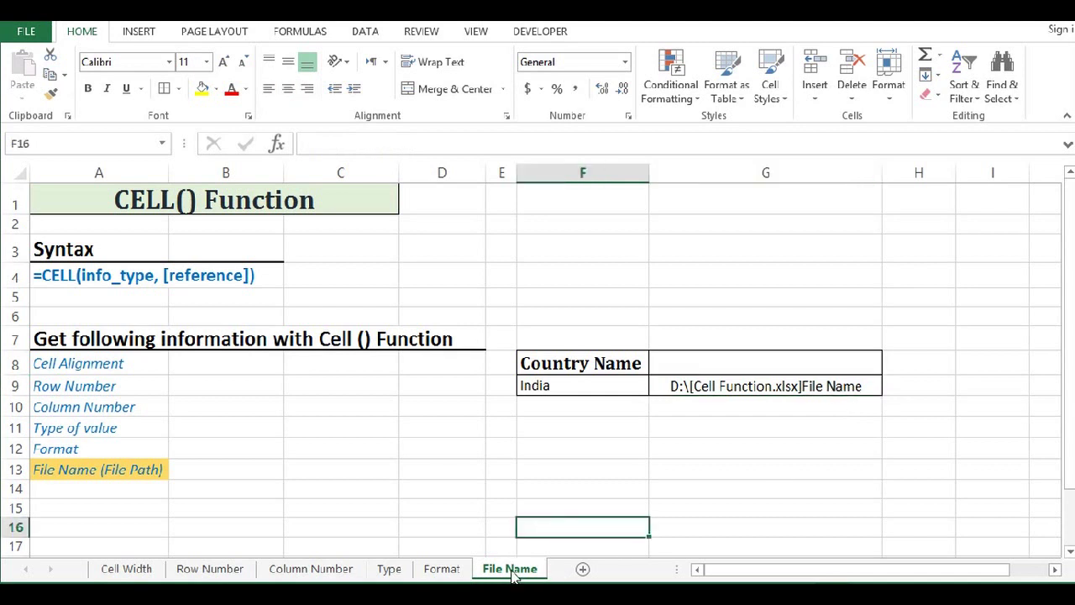
{"action": "left_click", "coordinate": [522, 442]}
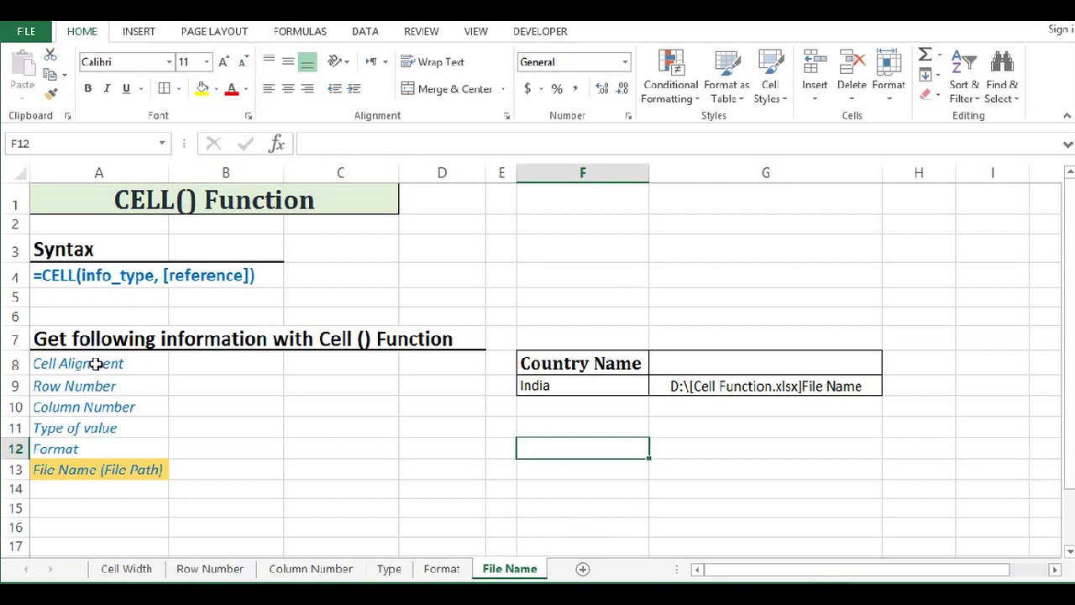
{"action": "left_click", "coordinate": [96, 362]}
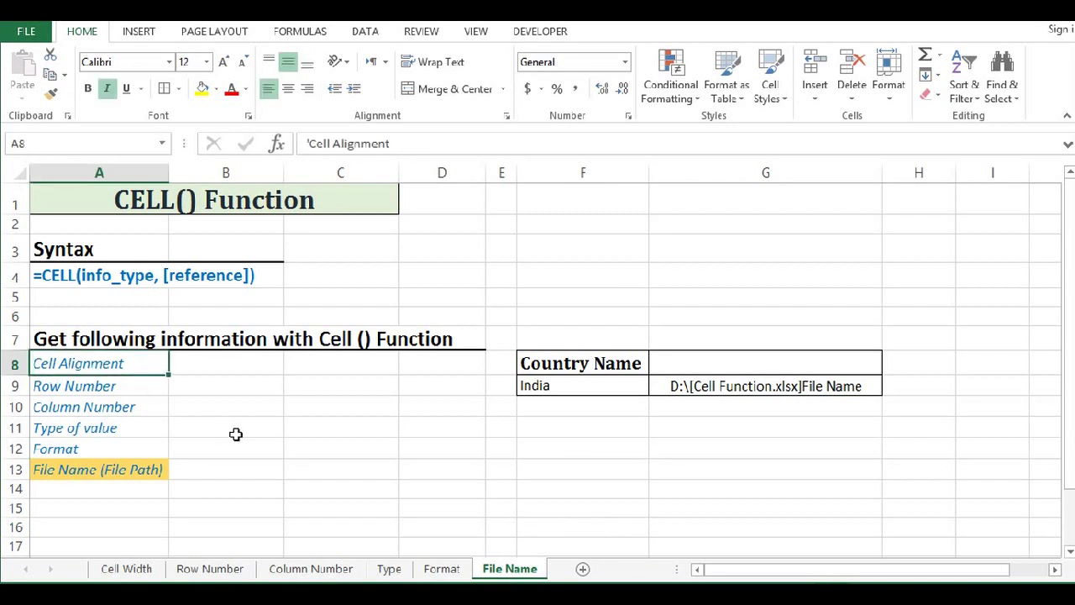